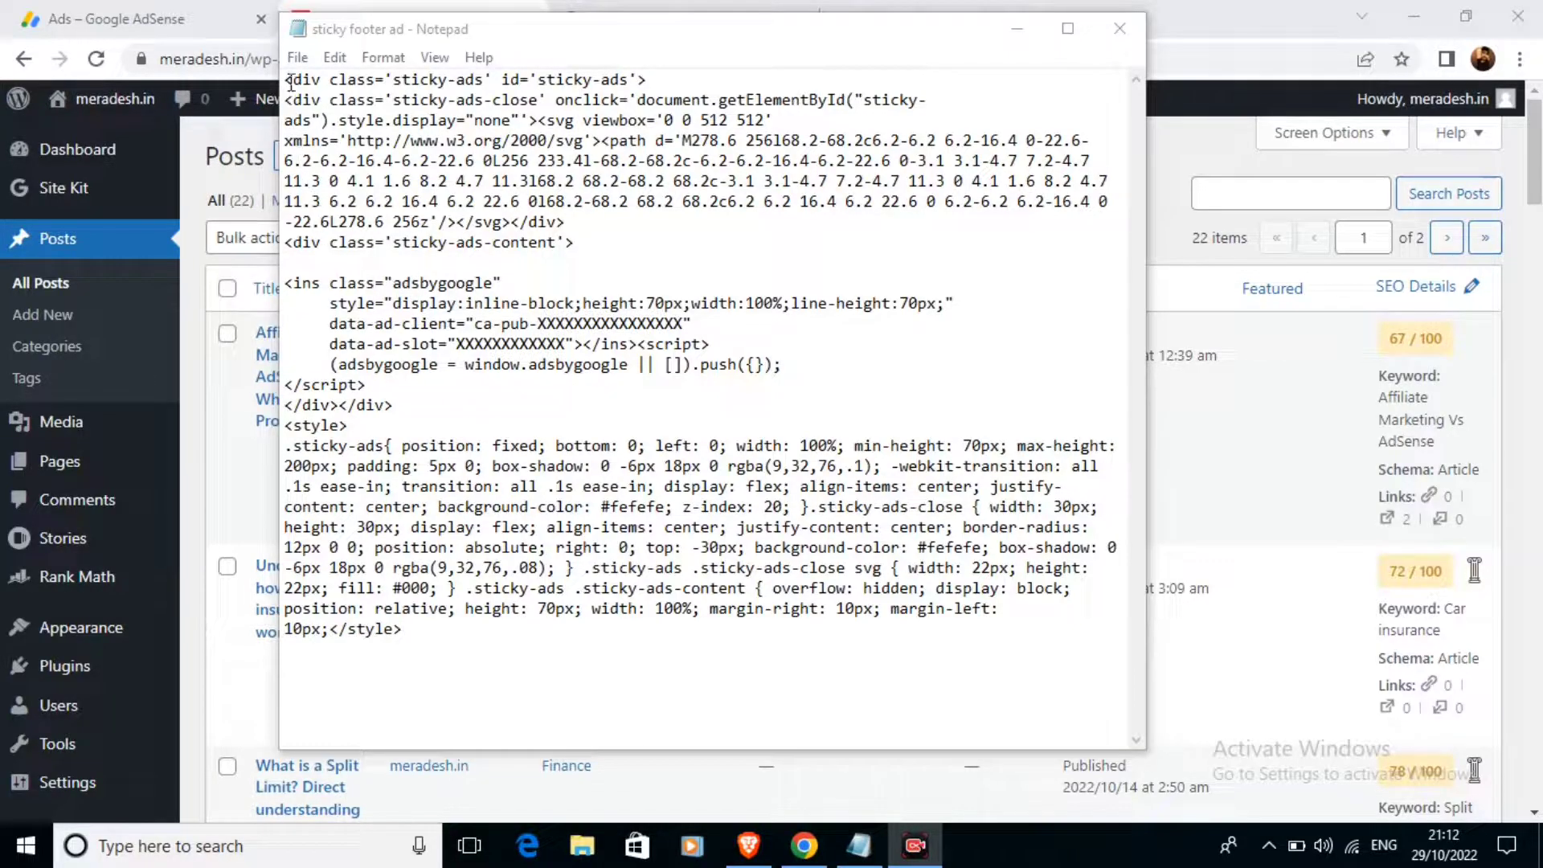
Copy the publisher ID from the AdSense generated code over the ca-pub X placeholder in the sticky footer template.
left_click_drag(285, 78, 575, 242)
left_click_drag(470, 324, 698, 654)
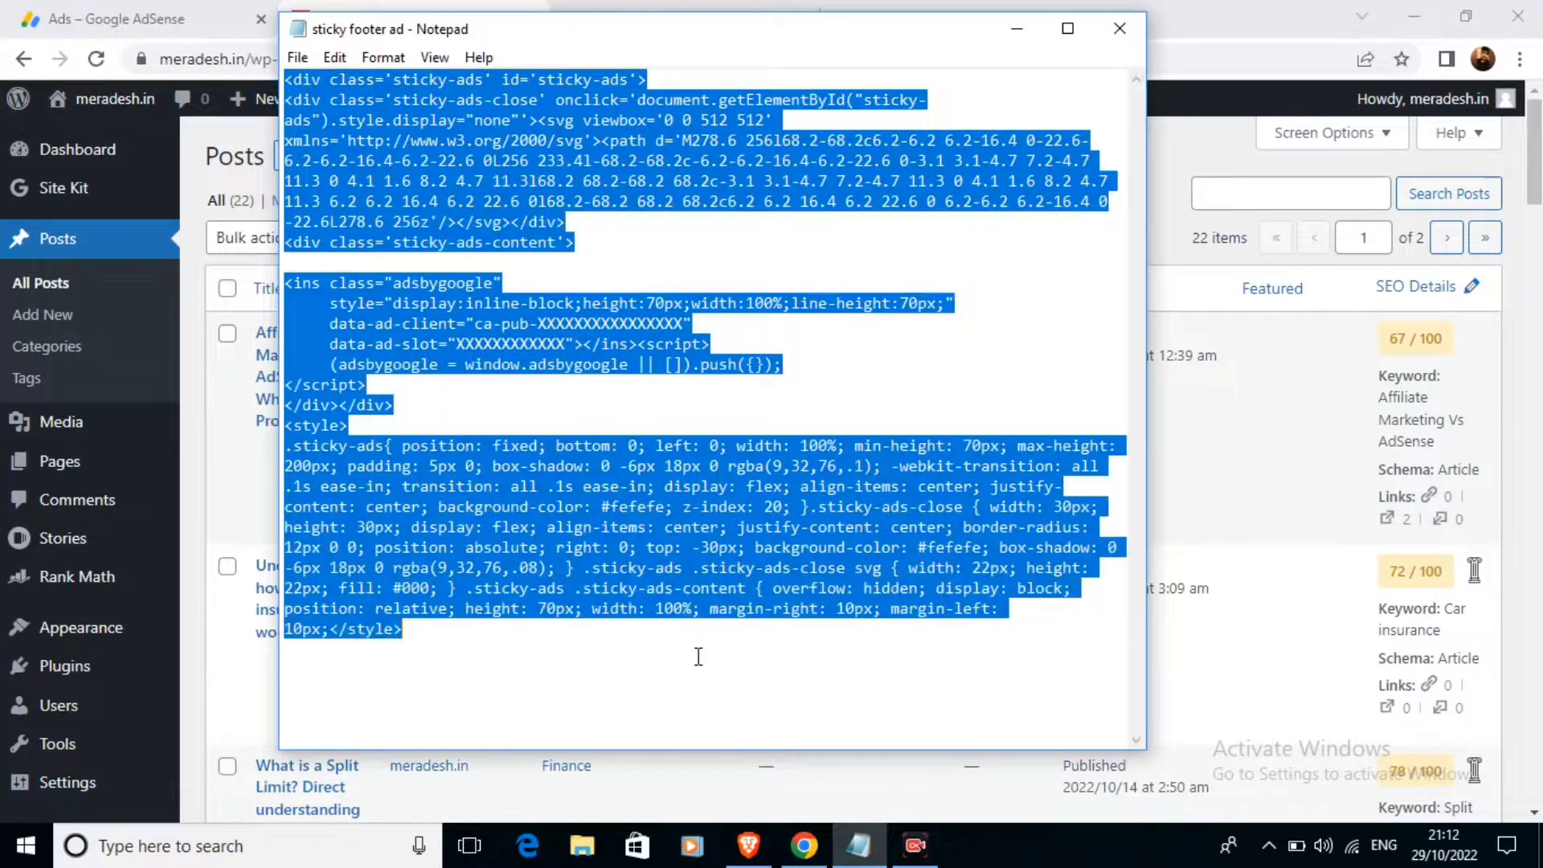
left_click(698, 654)
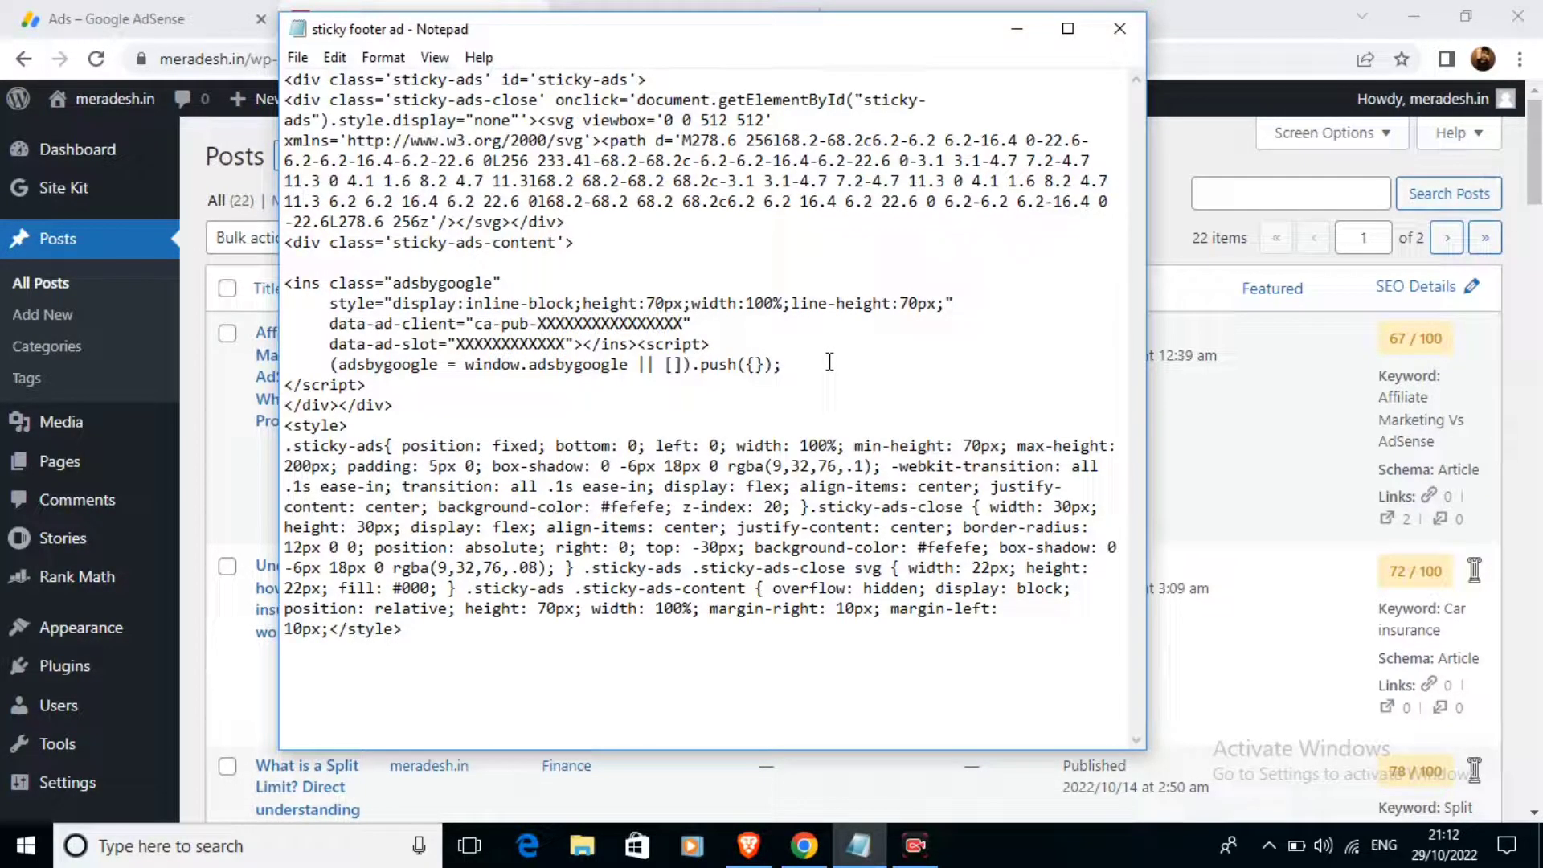
left_click(67, 10)
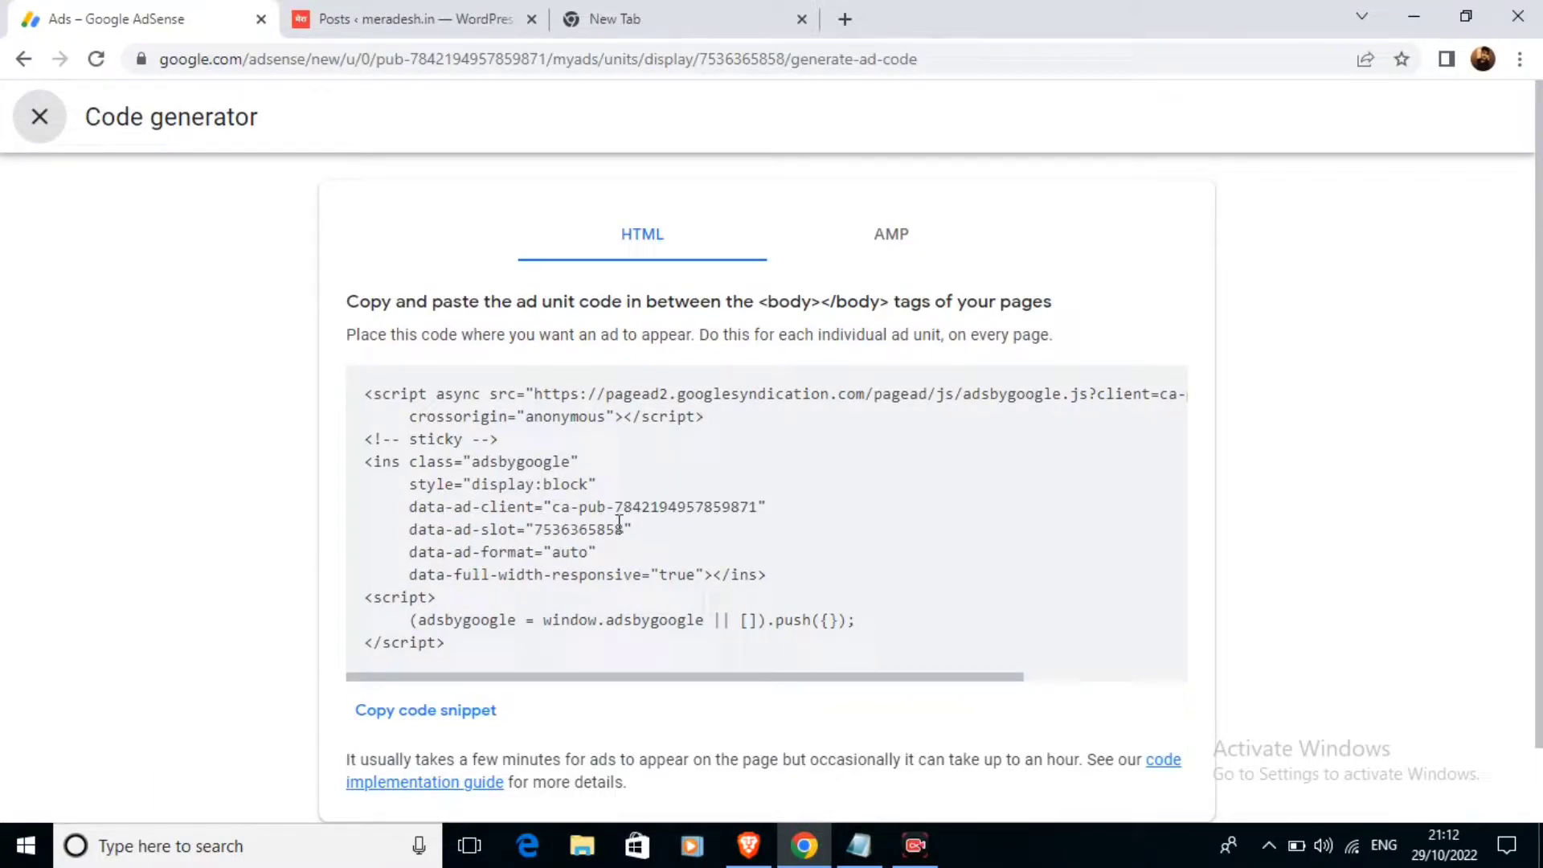
left_click_drag(615, 507, 759, 507)
key("ctrl+c")
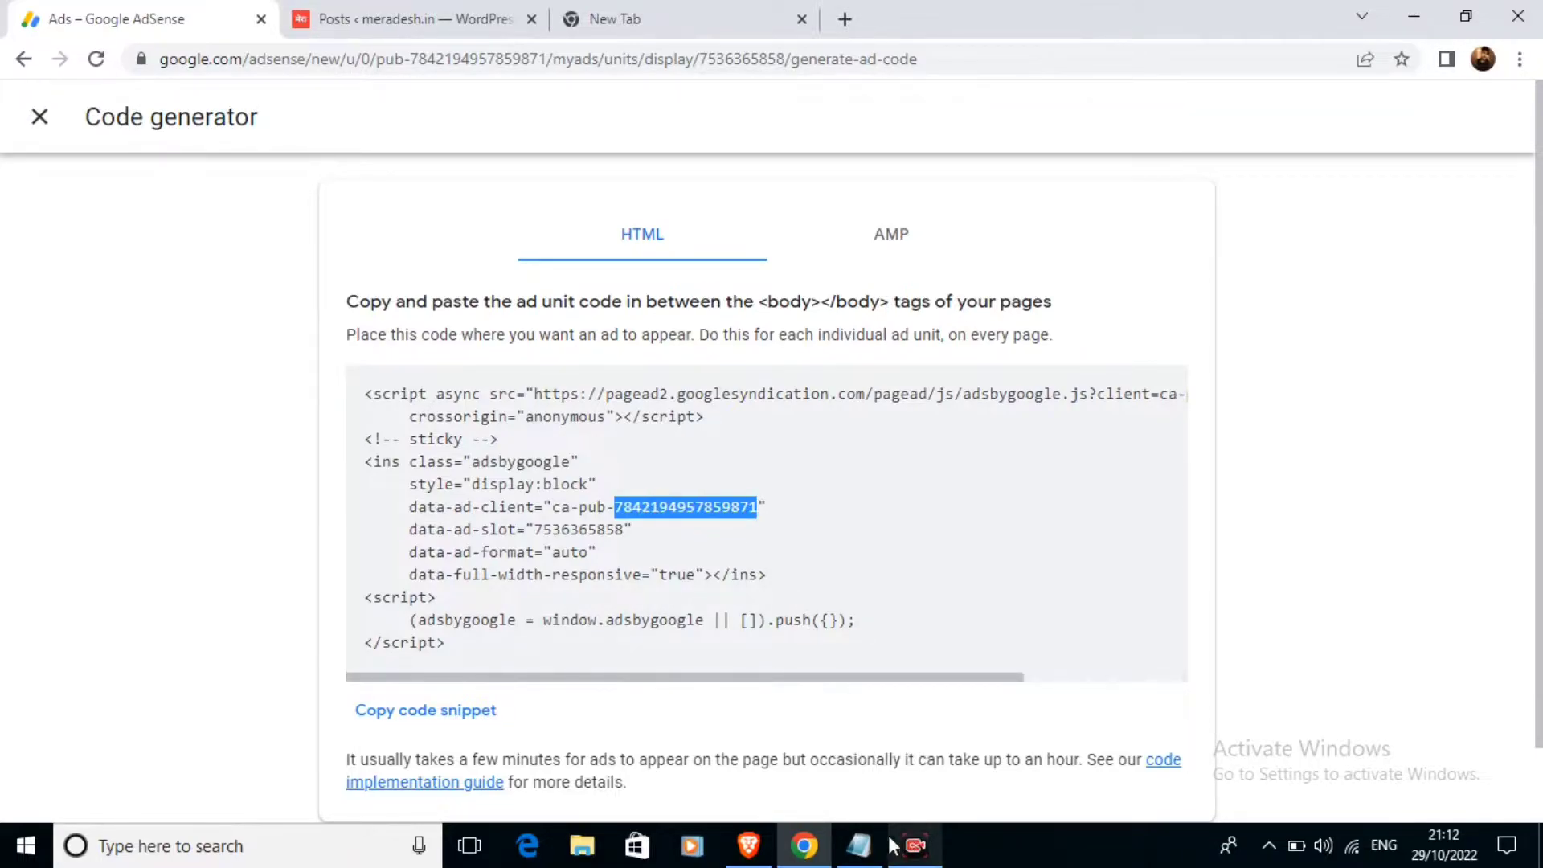
left_click(872, 857)
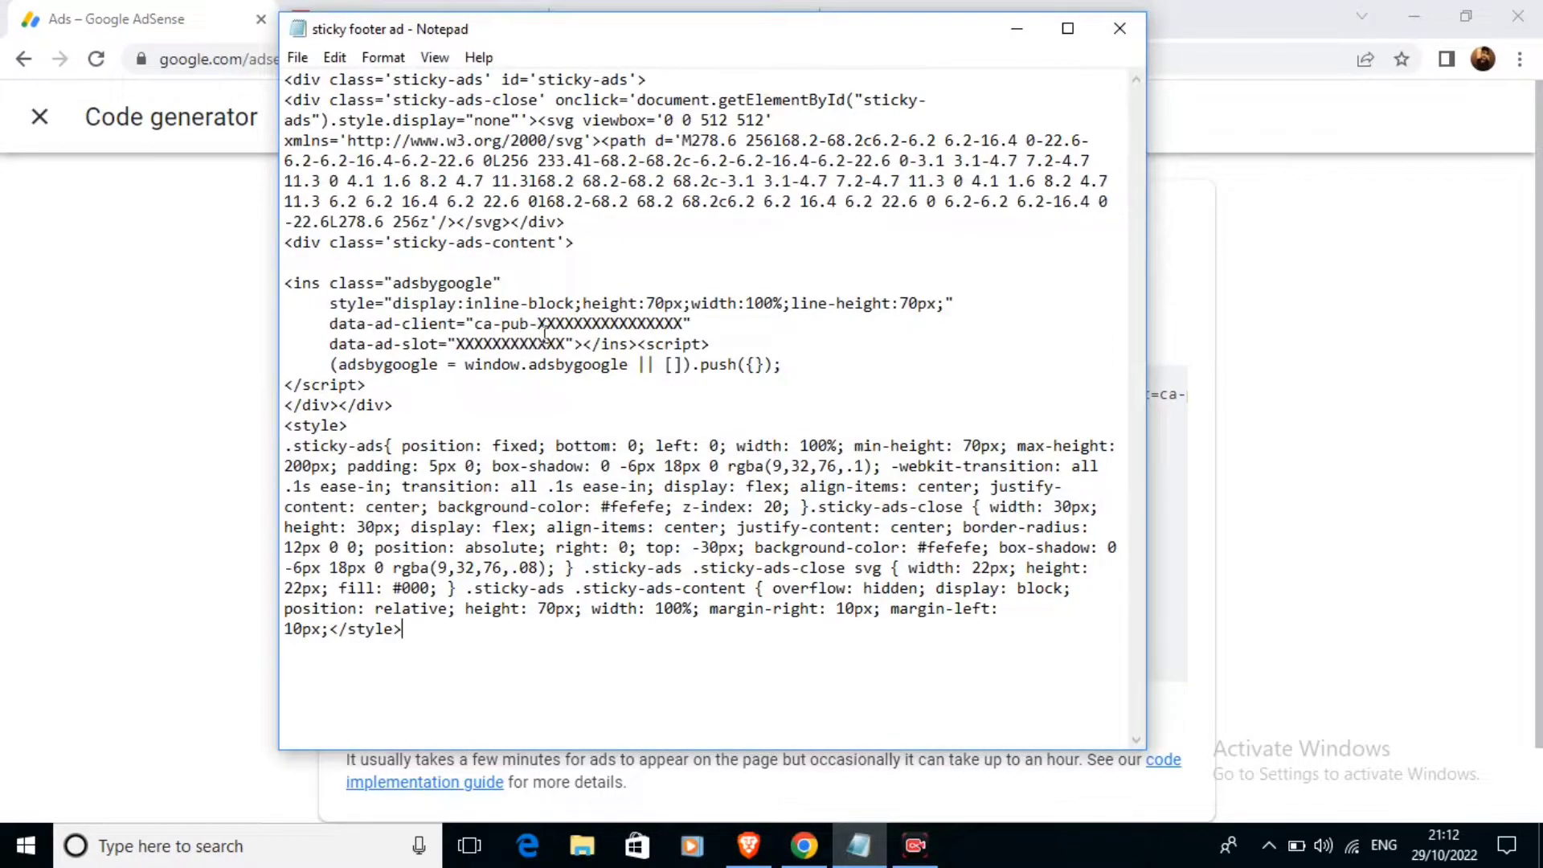
left_click_drag(537, 324, 686, 323)
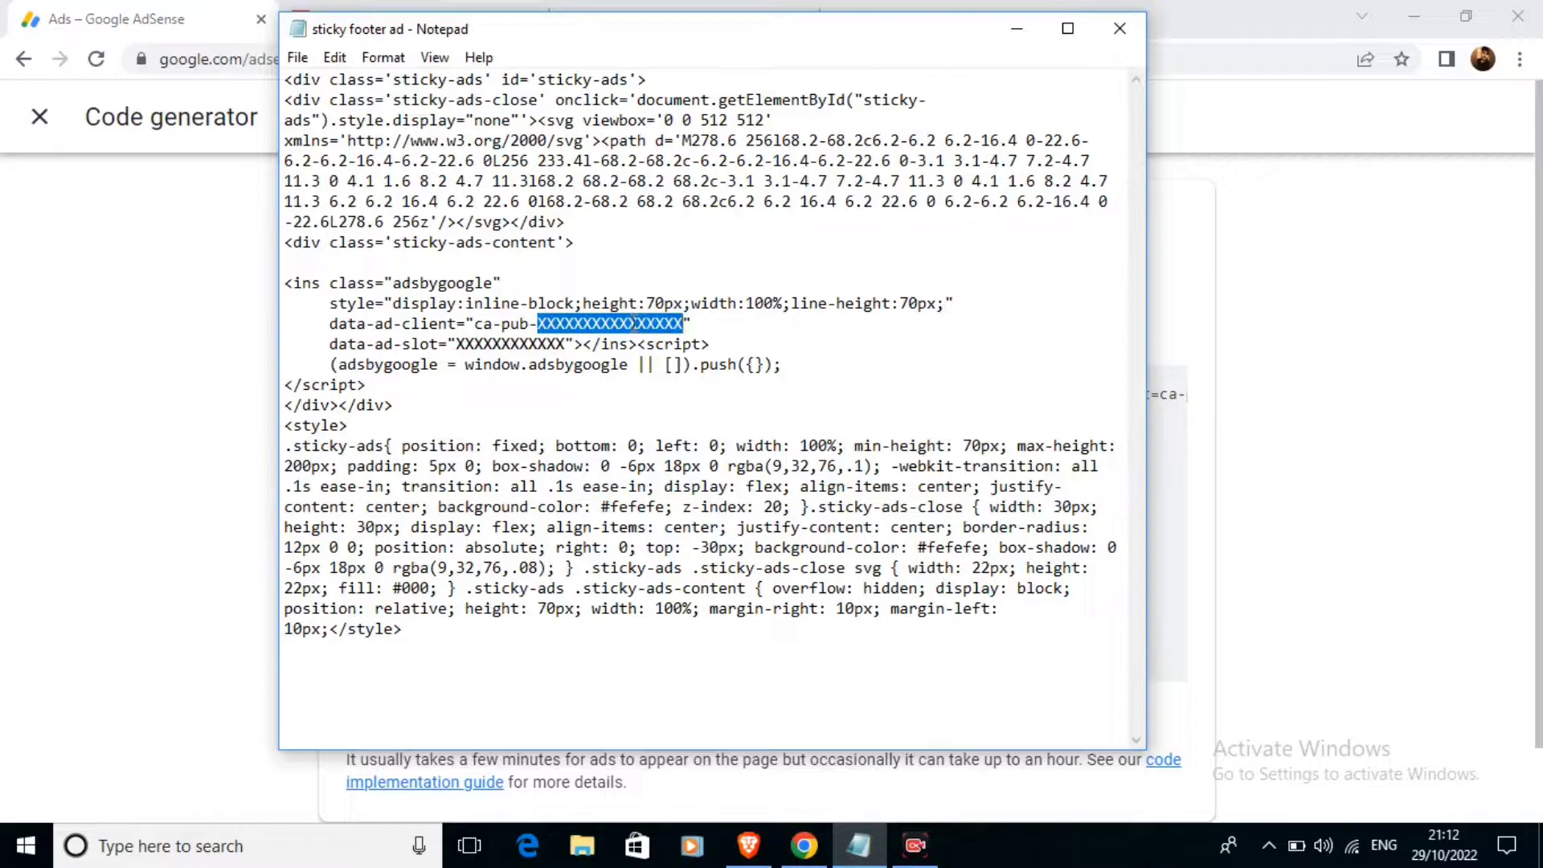
key("ctrl+v")
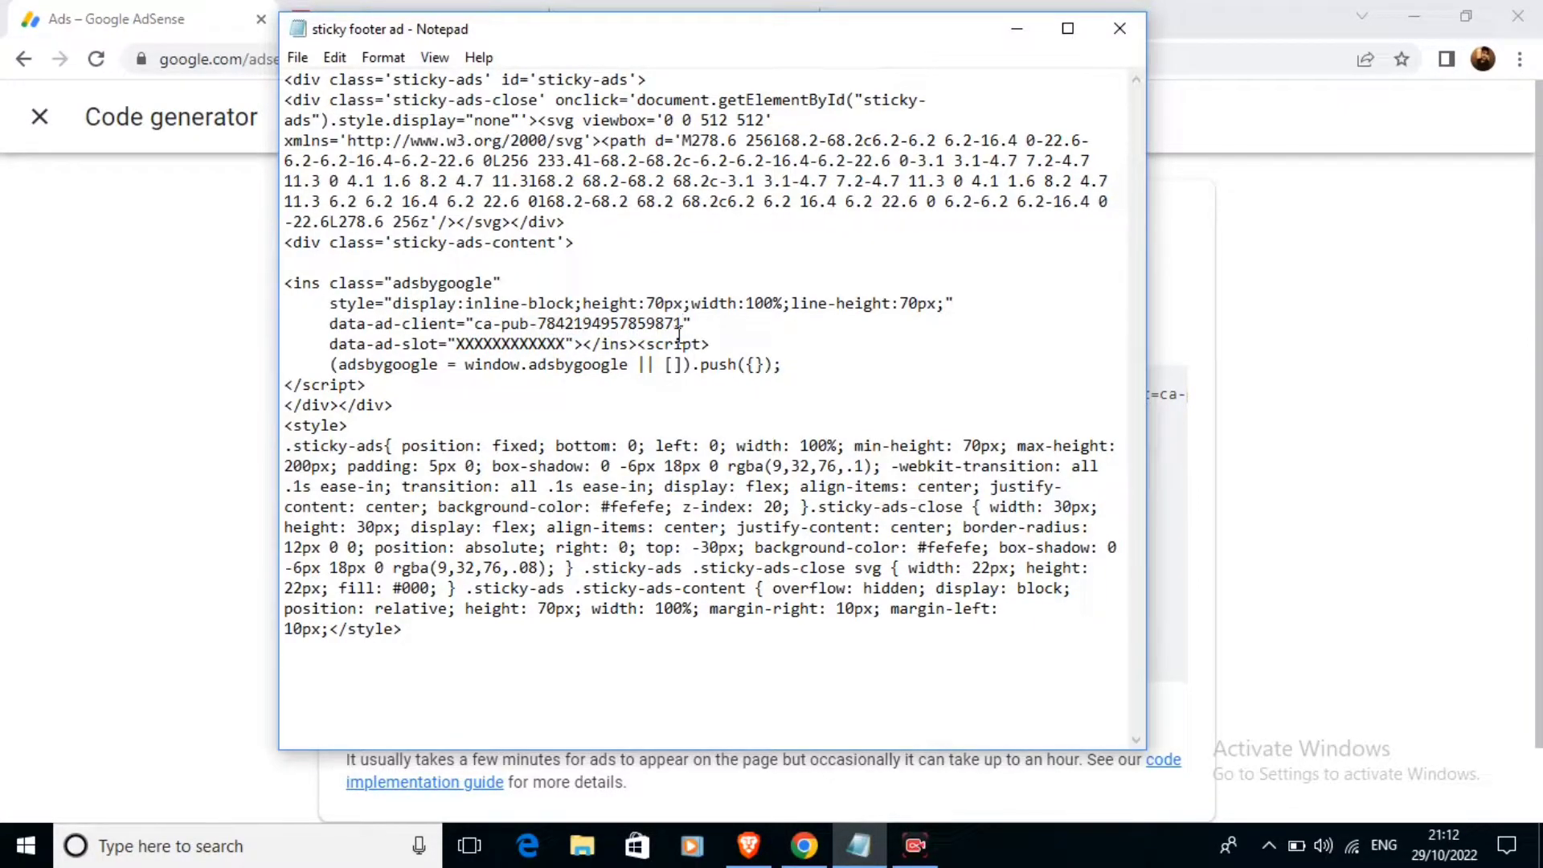
left_click(111, 376)
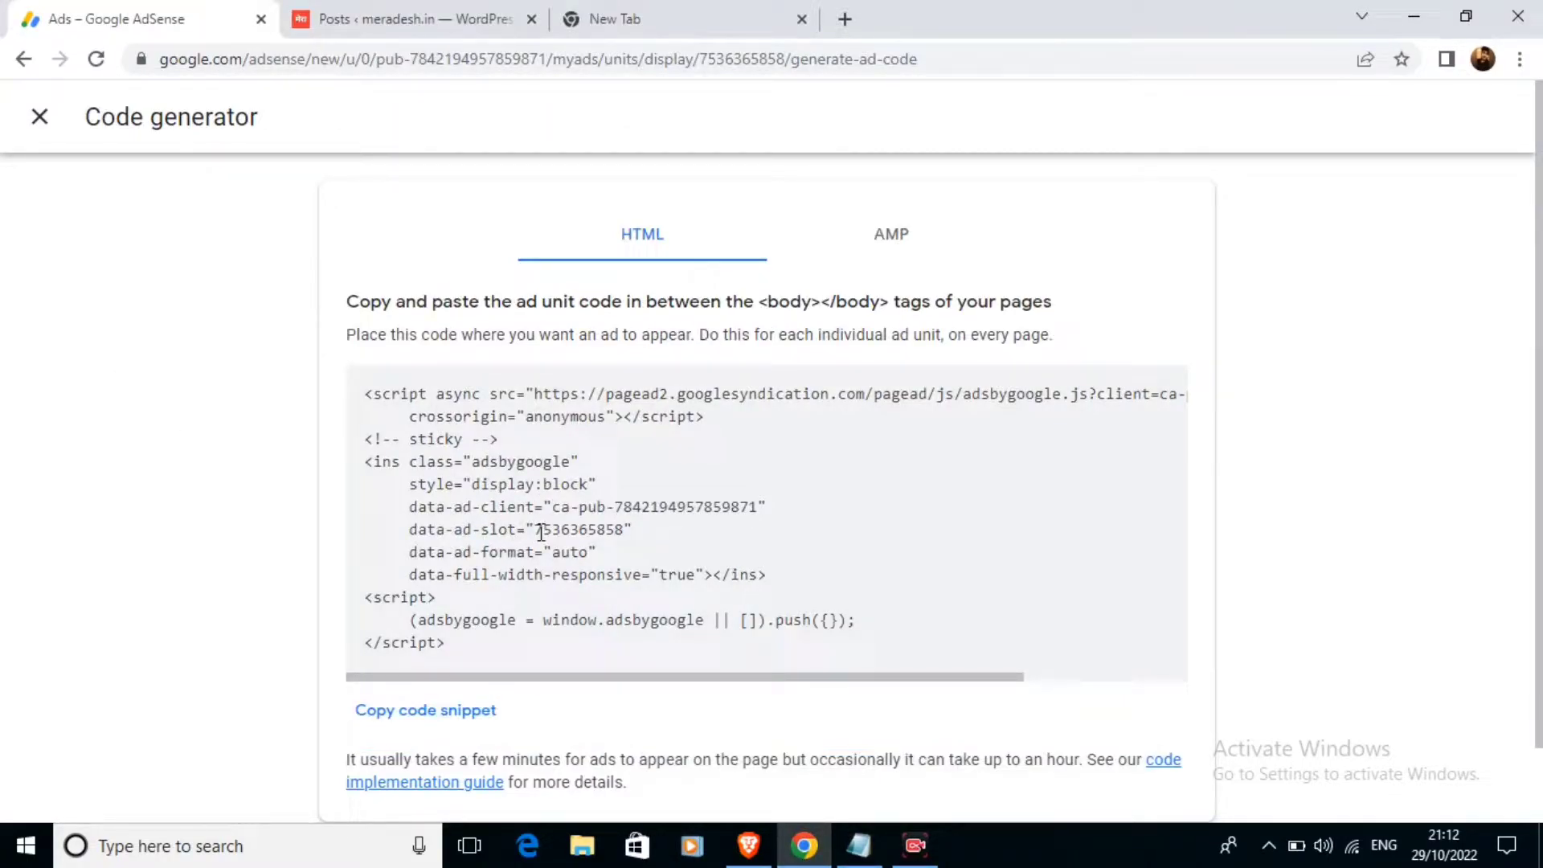
Replace the data-ad-slot X's with the ad unit's slot ID from AdSense and select the finished code.
left_click_drag(533, 527, 628, 528)
key("ctrl+c")
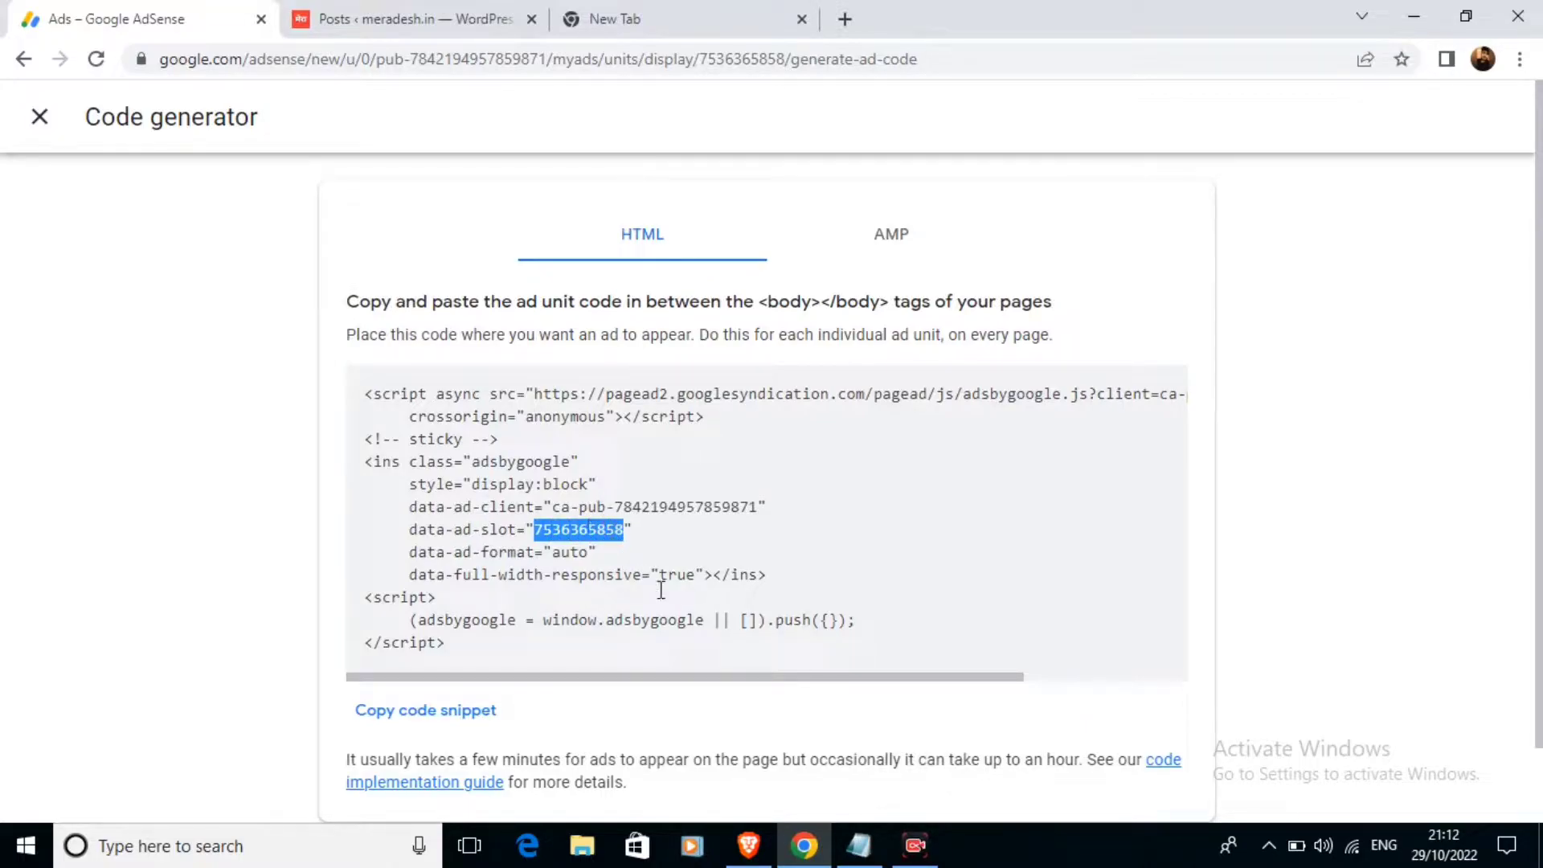
left_click(858, 845)
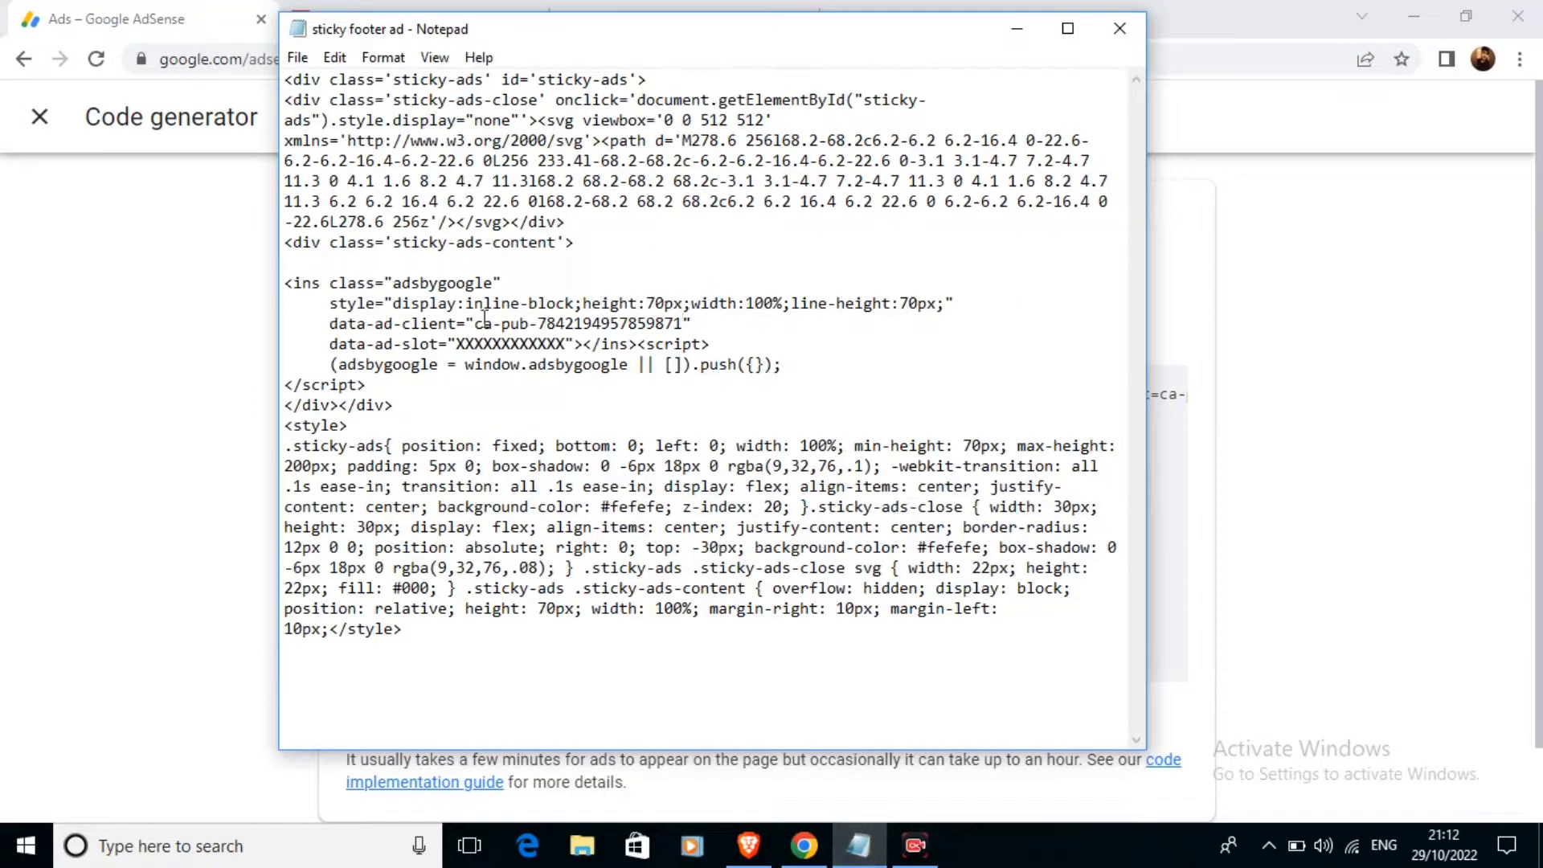
left_click_drag(457, 344, 564, 345)
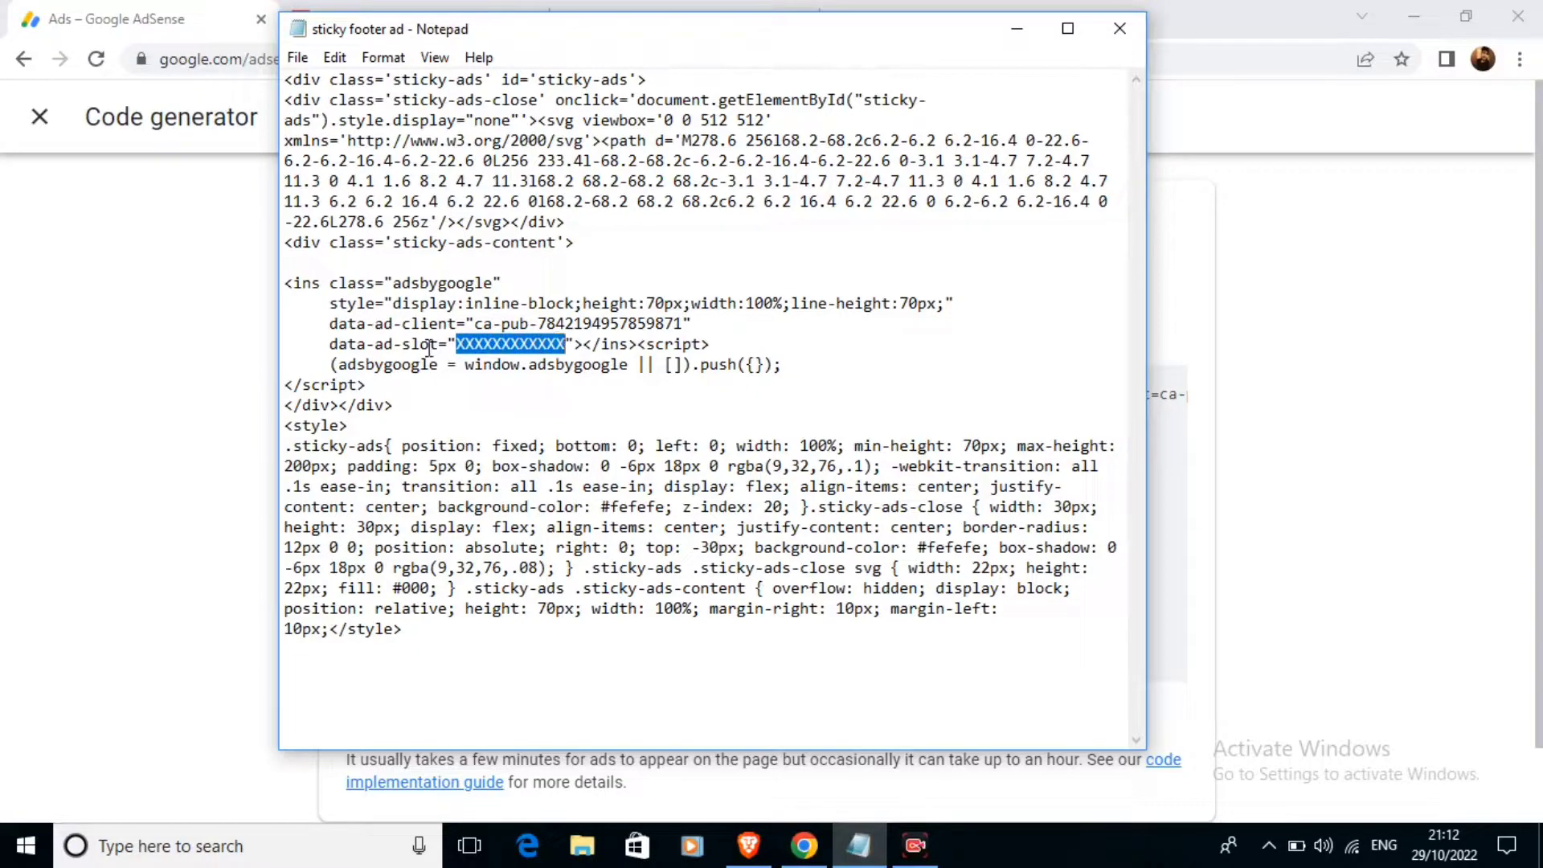
key("Delete")
key("ctrl+v")
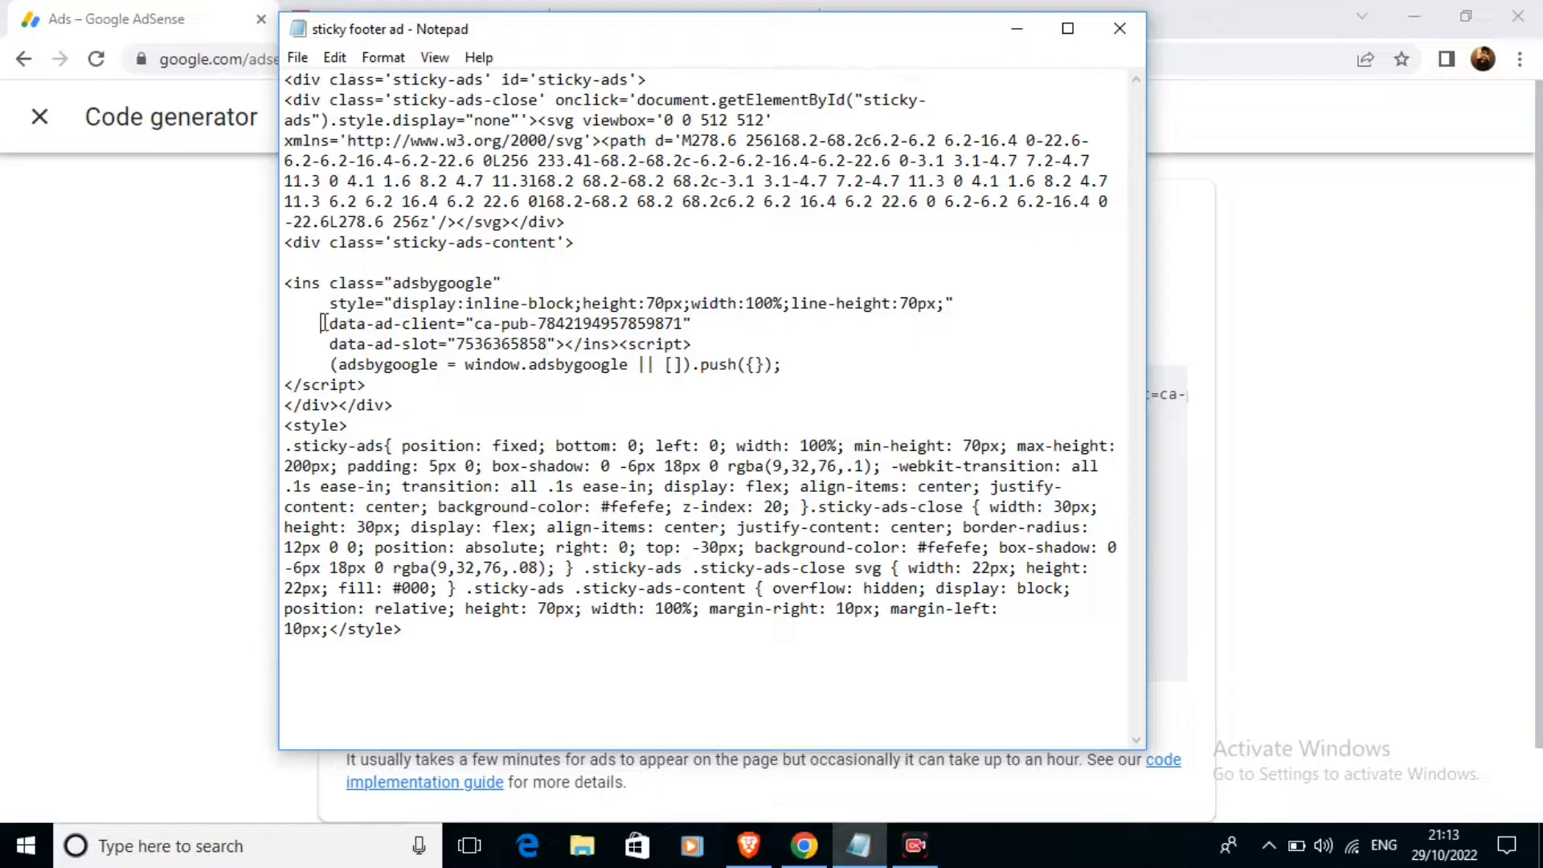
left_click_drag(320, 323, 742, 340)
left_click(743, 340)
key("ctrl+a")
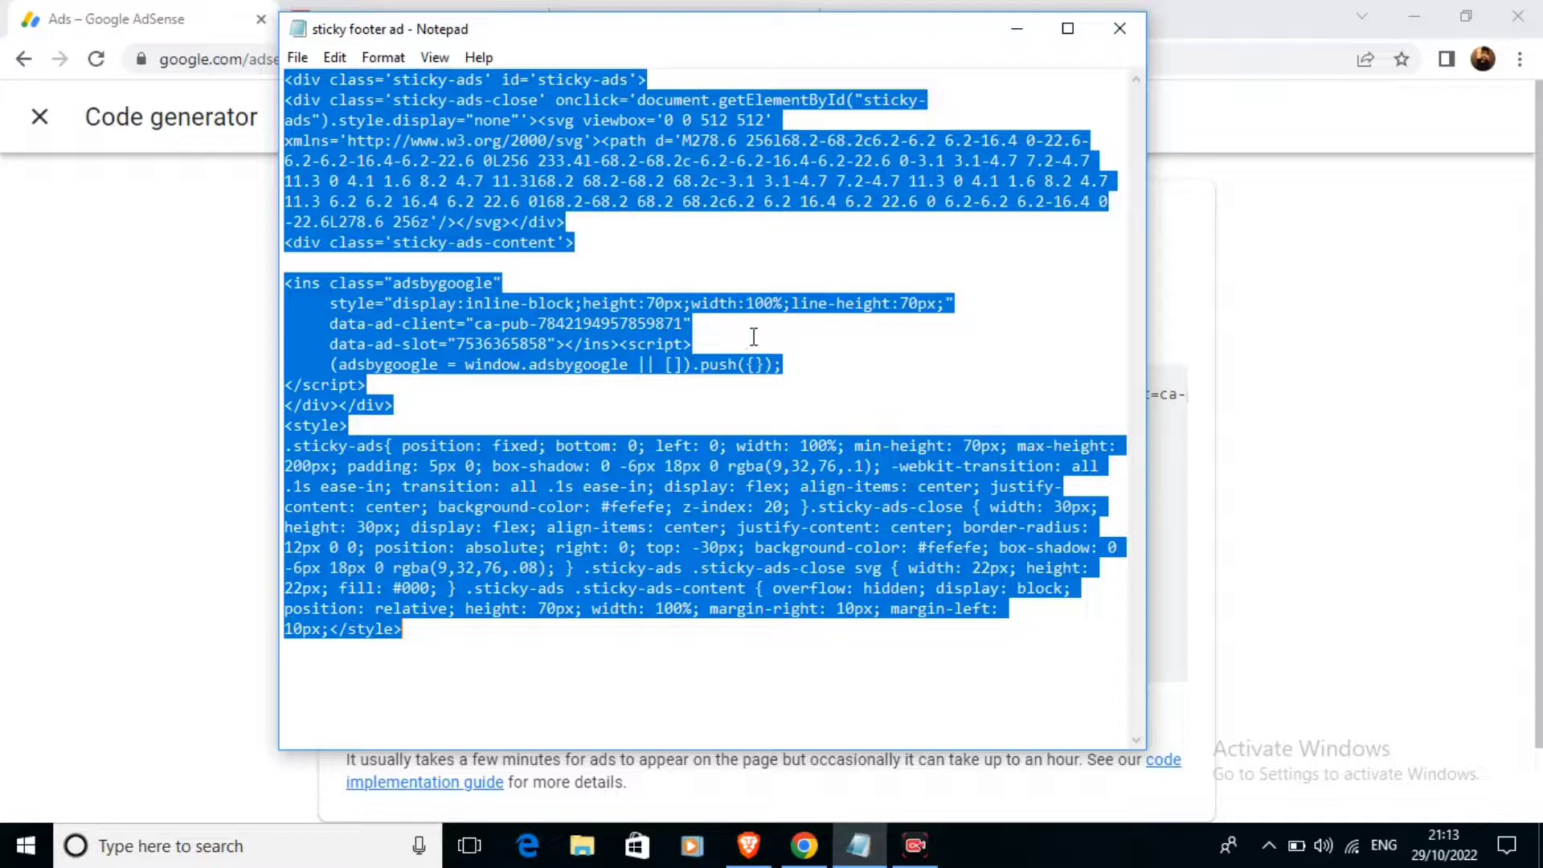
Open the BlogSite theme's footer.php in Appearance > Theme File Editor.
left_click(1015, 28)
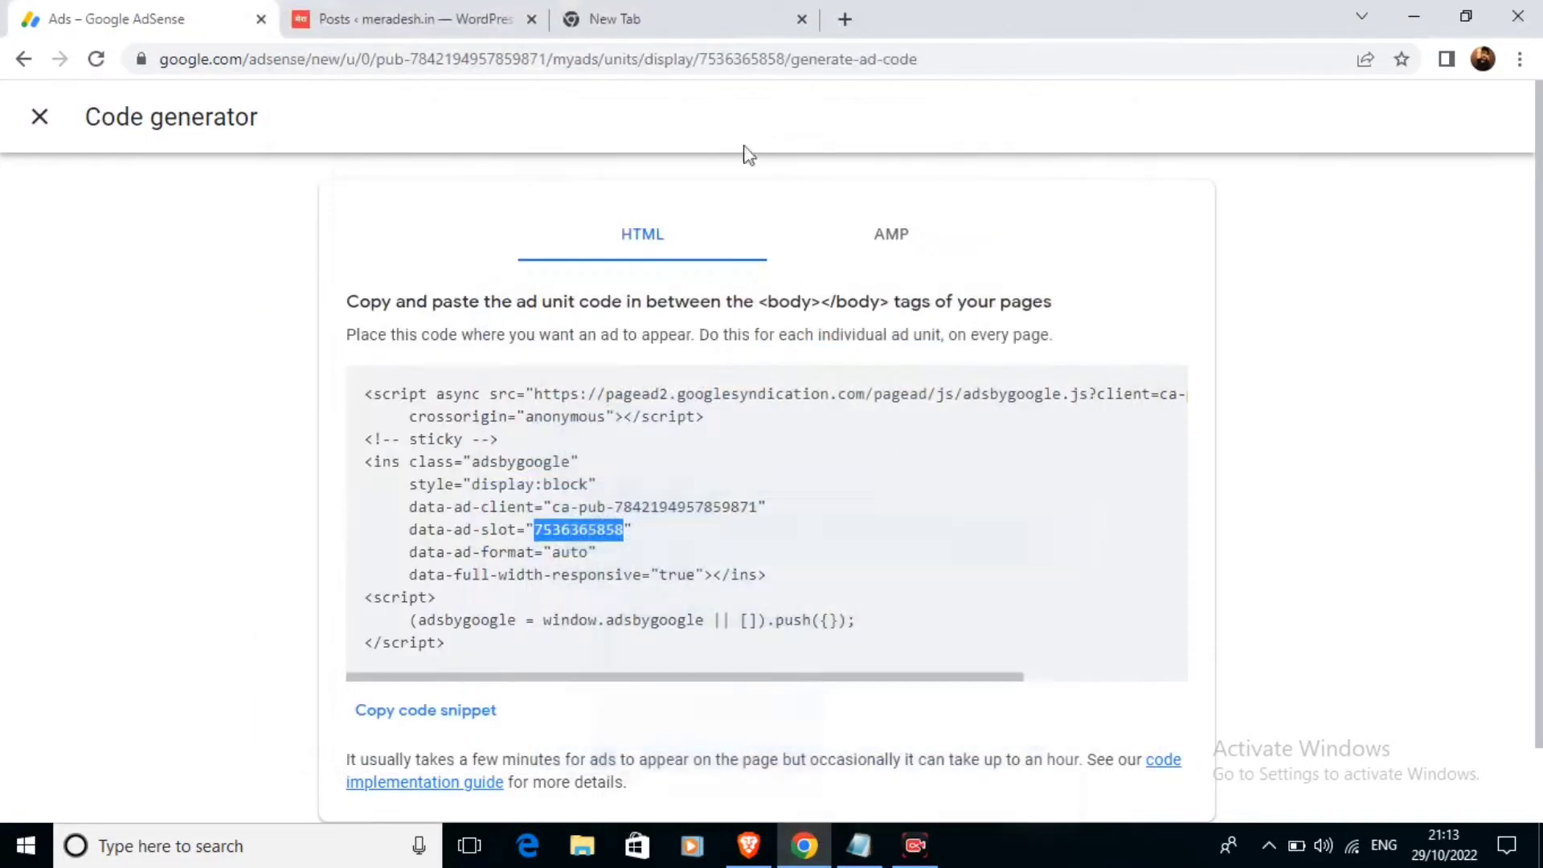
left_click(343, 24)
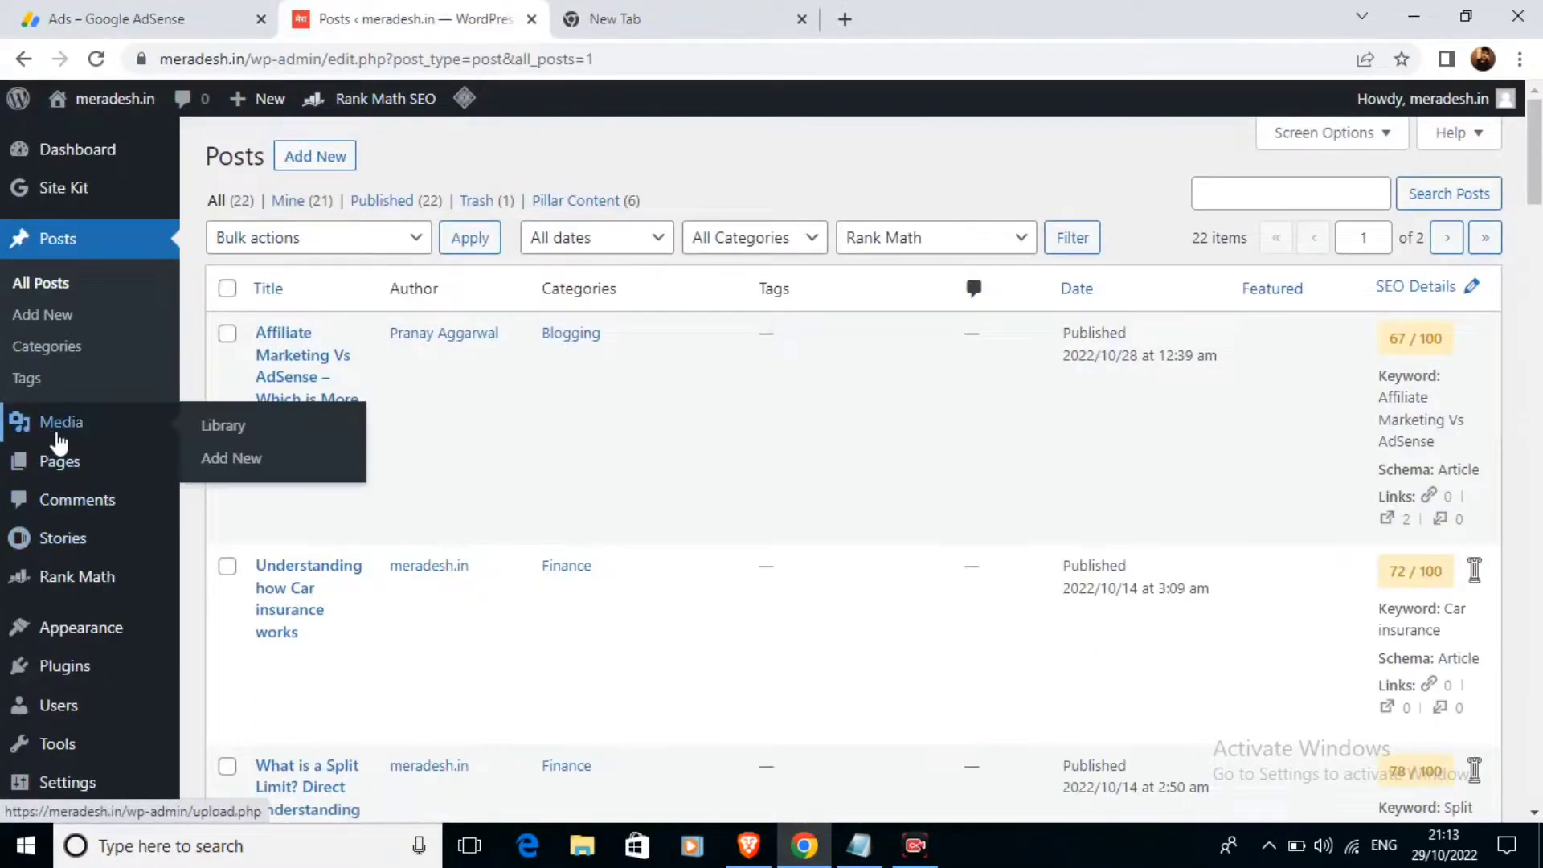
mouse_move(77, 647)
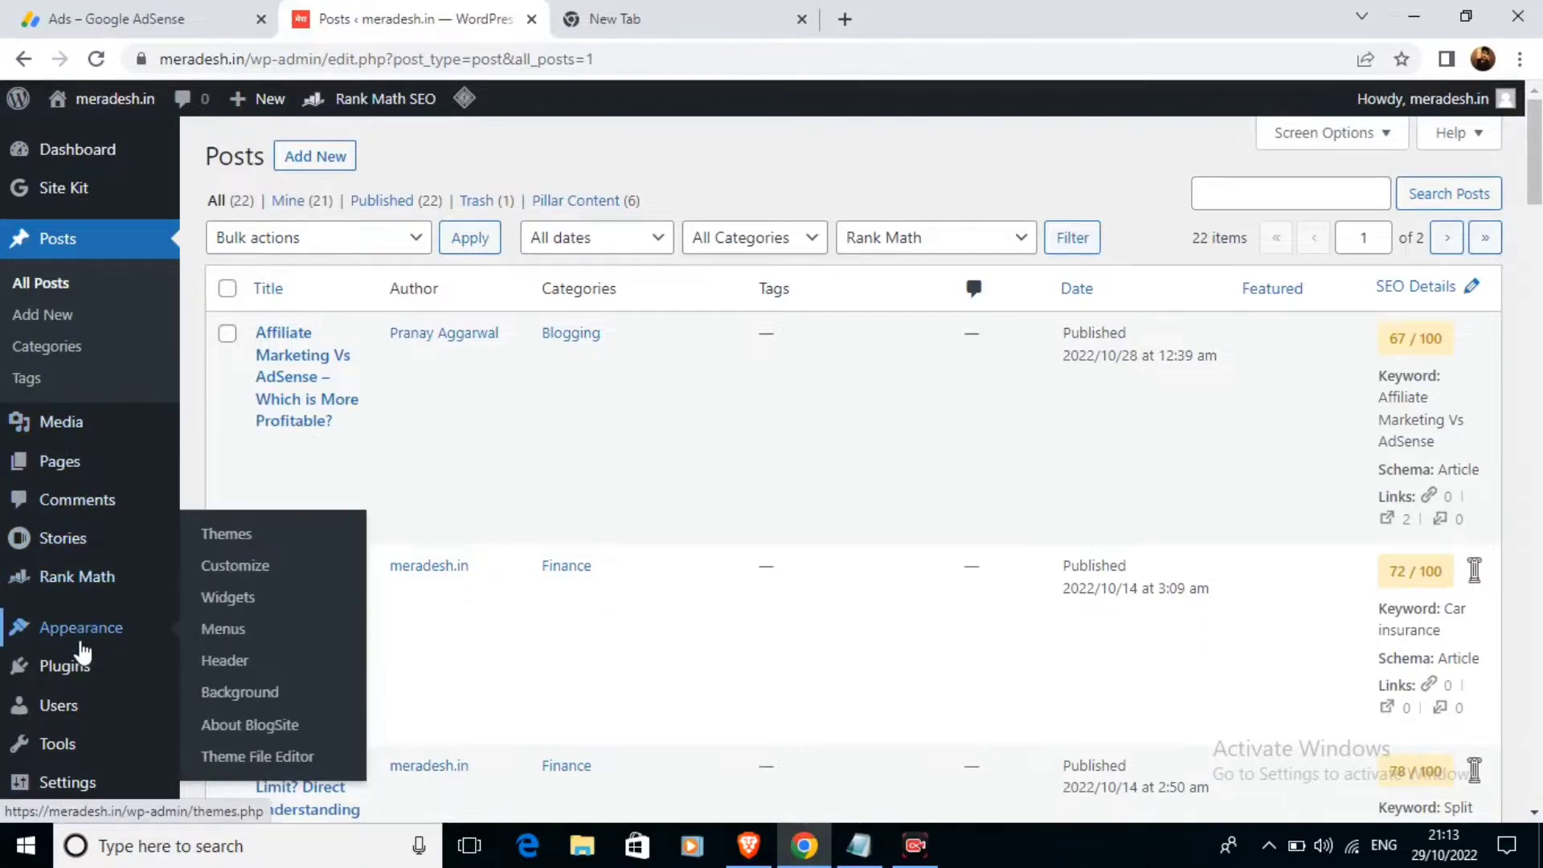
left_click(258, 753)
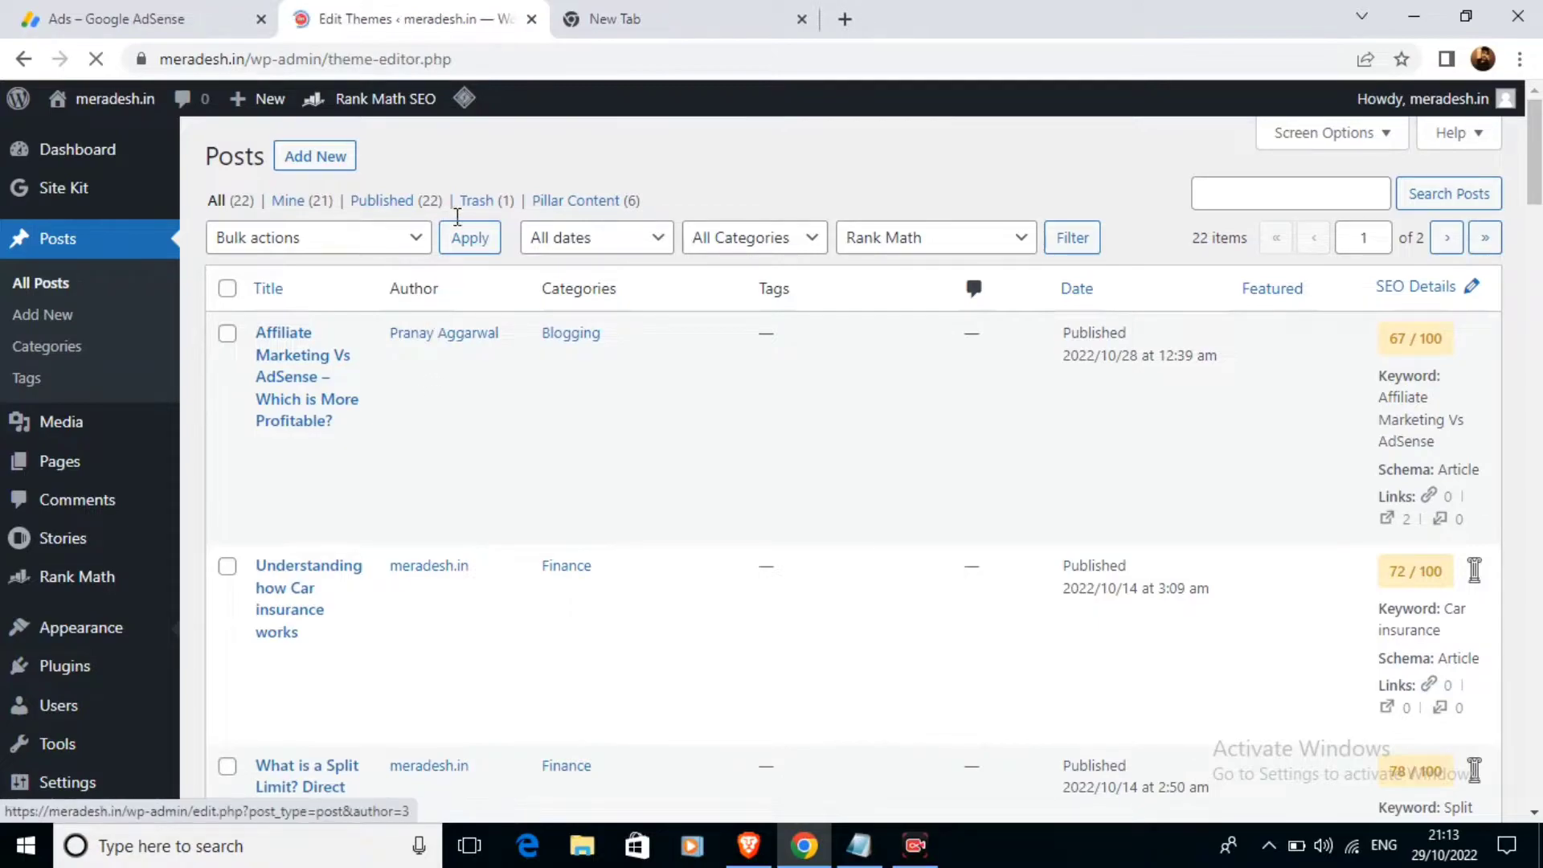
scroll(1189, 432, "down", 5)
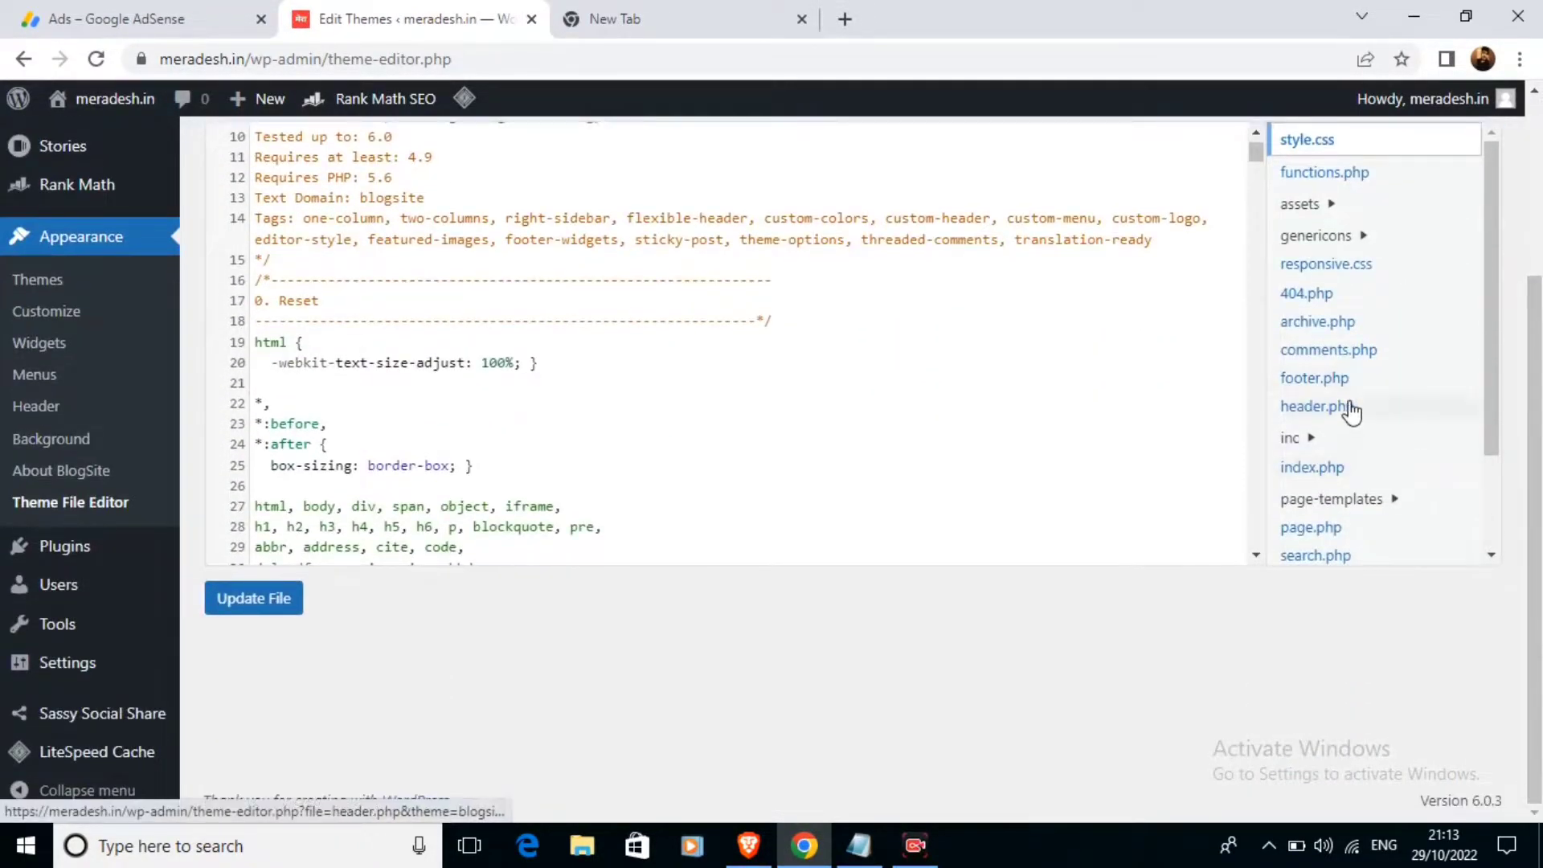
left_click(1323, 381)
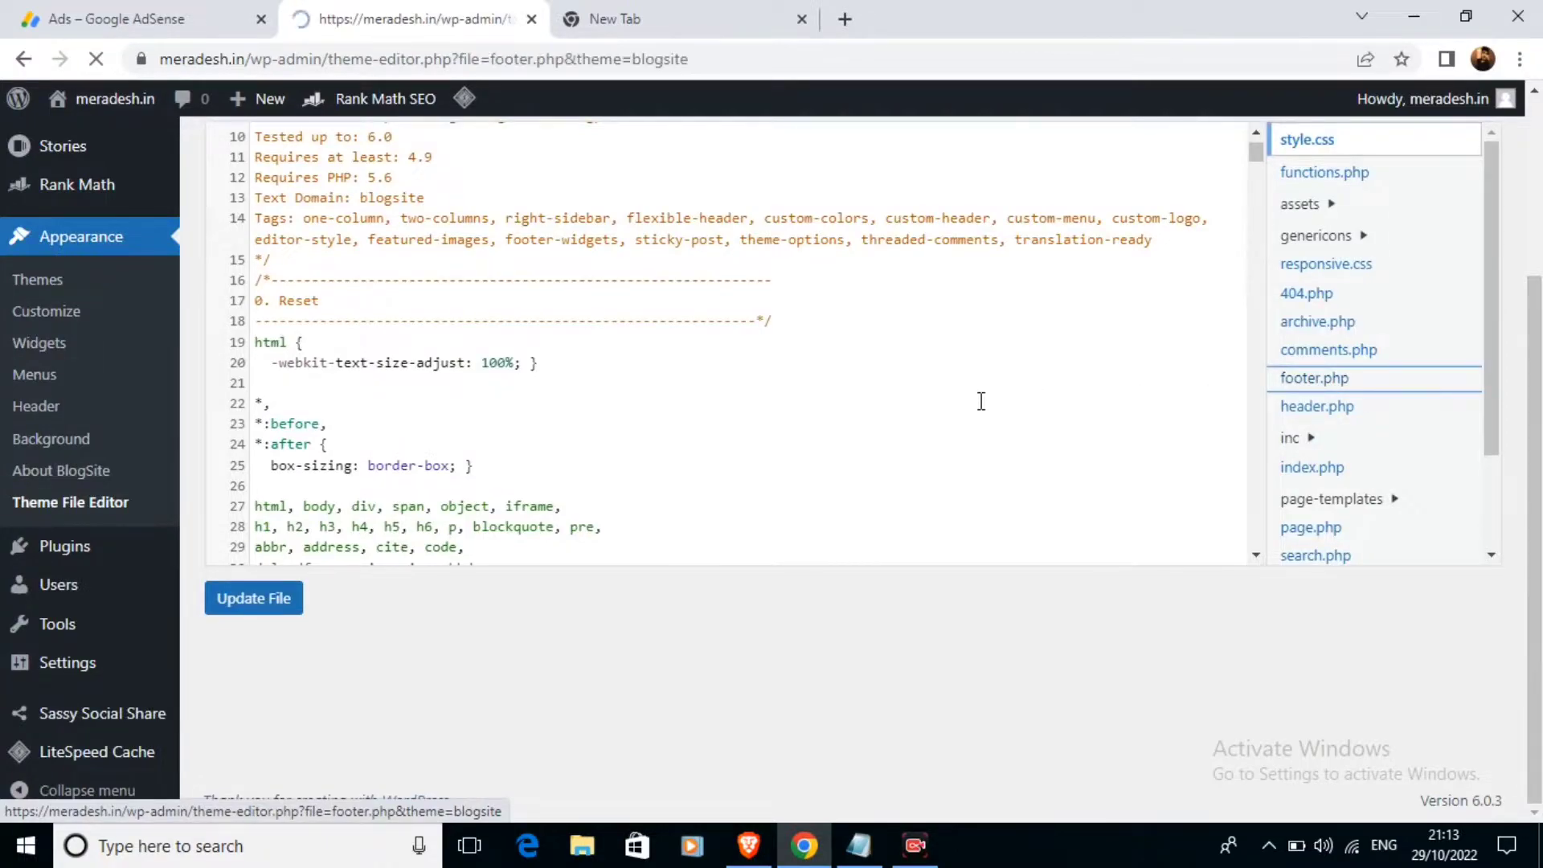
scroll(953, 453, "down", 5)
scroll(954, 453, "down", 12)
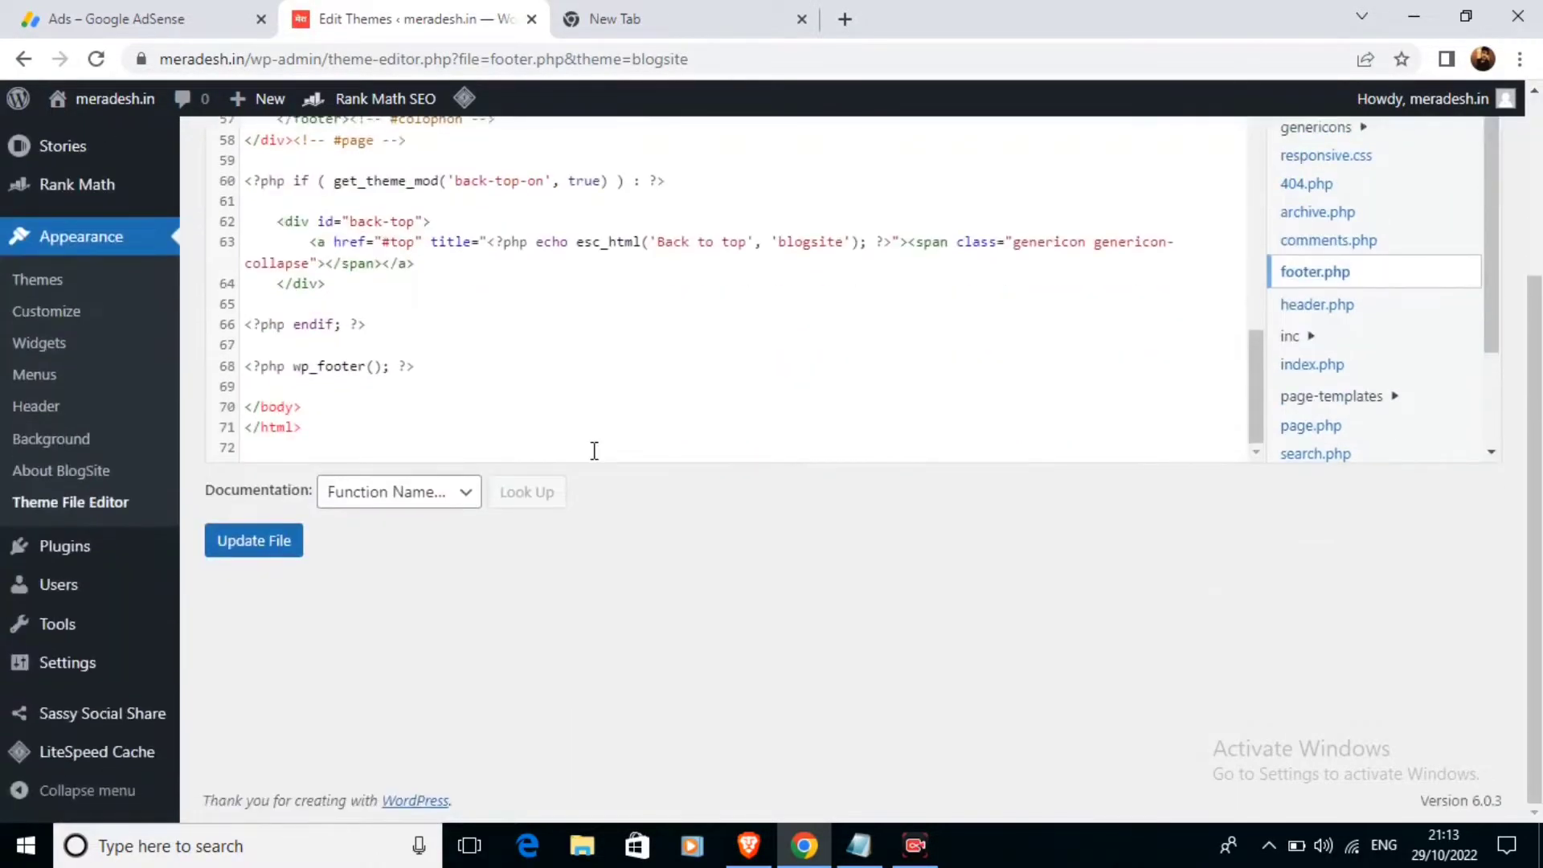
Paste the sticky ad code on empty line 69 after wp_footer() and save footer.php with Update File.
left_click(290, 387)
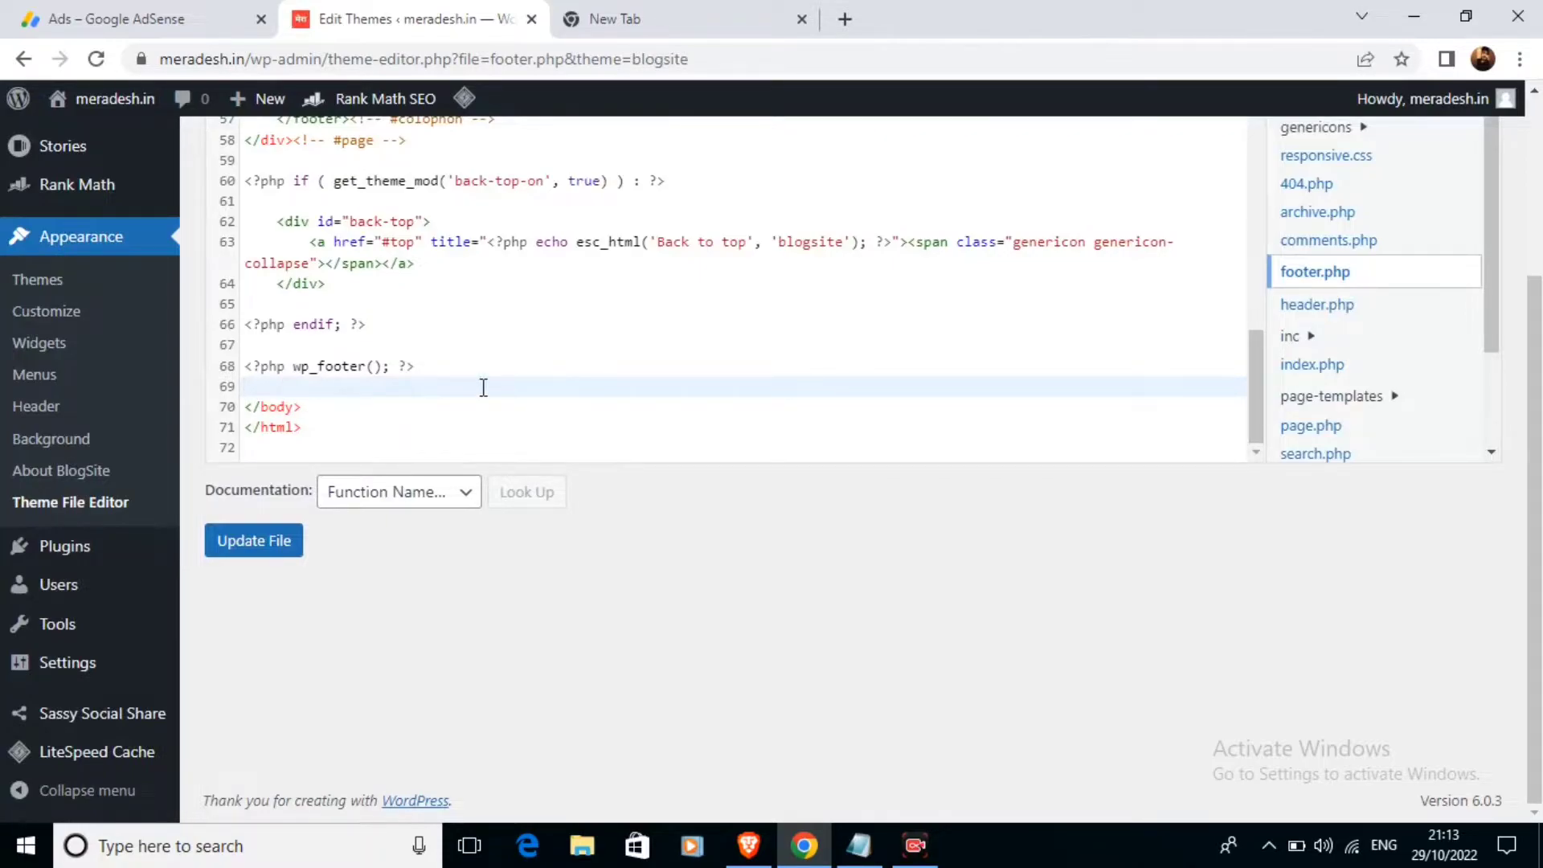
key("ctrl+v")
scroll(849, 391, "down", 1)
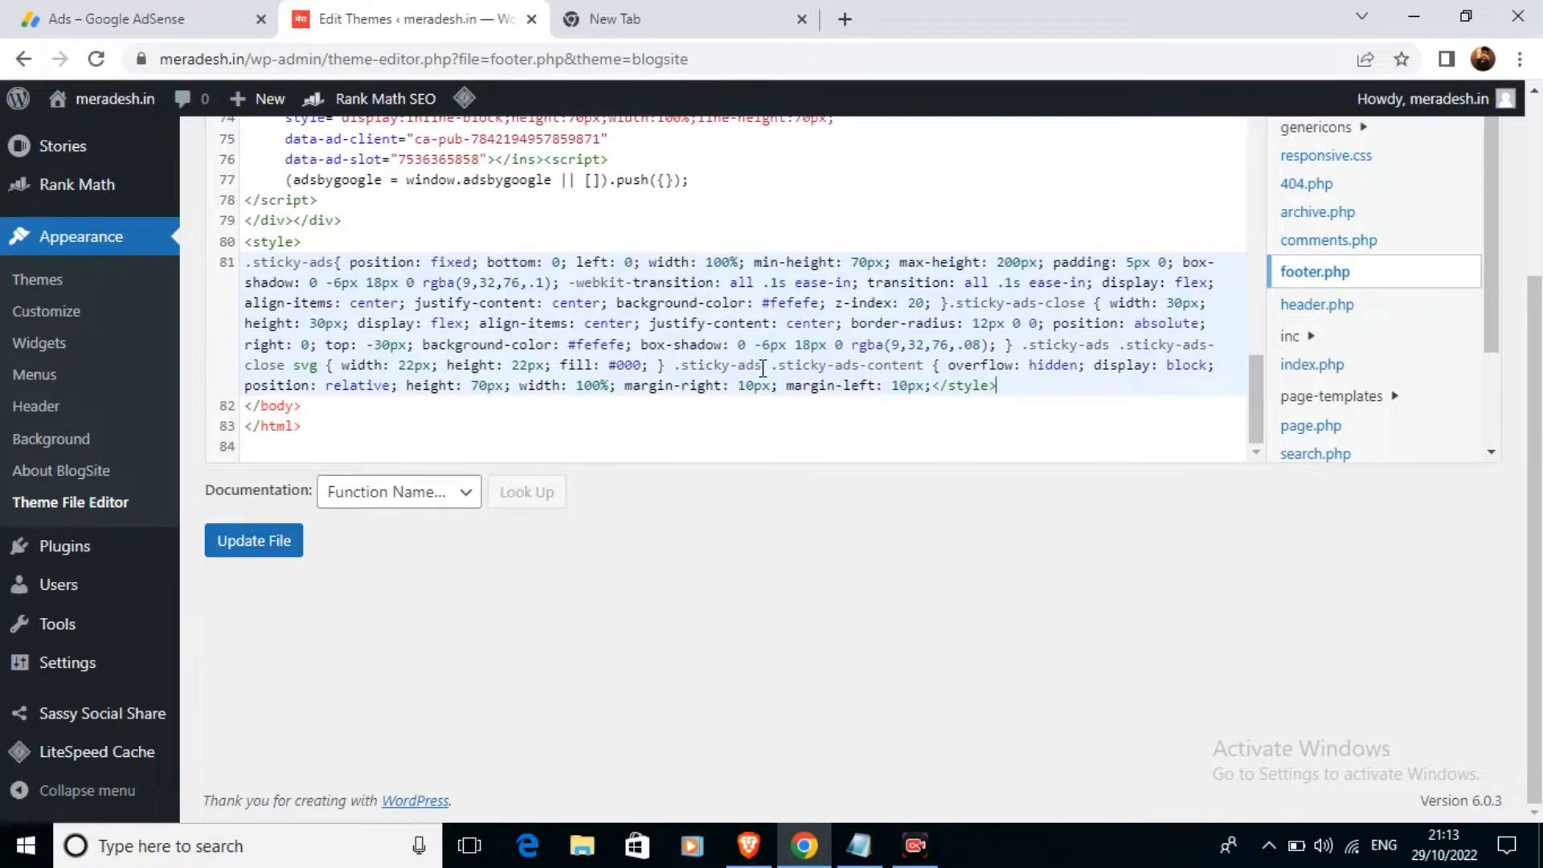
scroll(768, 364, "up", 2)
scroll(755, 365, "down", 1)
scroll(756, 366, "up", 3)
scroll(756, 365, "up", 3)
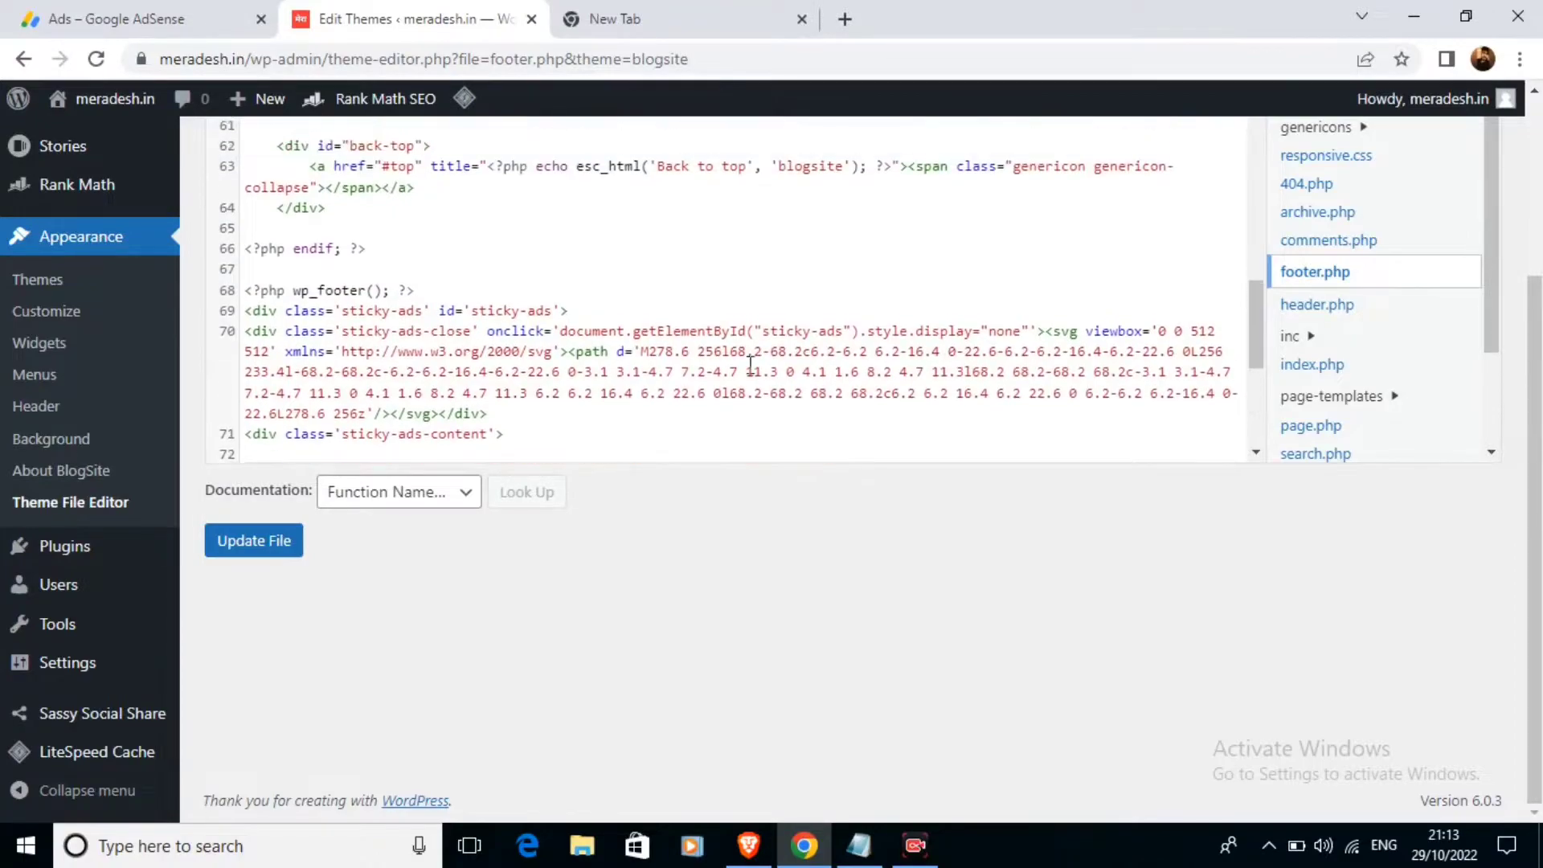
scroll(747, 363, "down", 4)
scroll(733, 360, "up", 2)
scroll(733, 360, "up", 1)
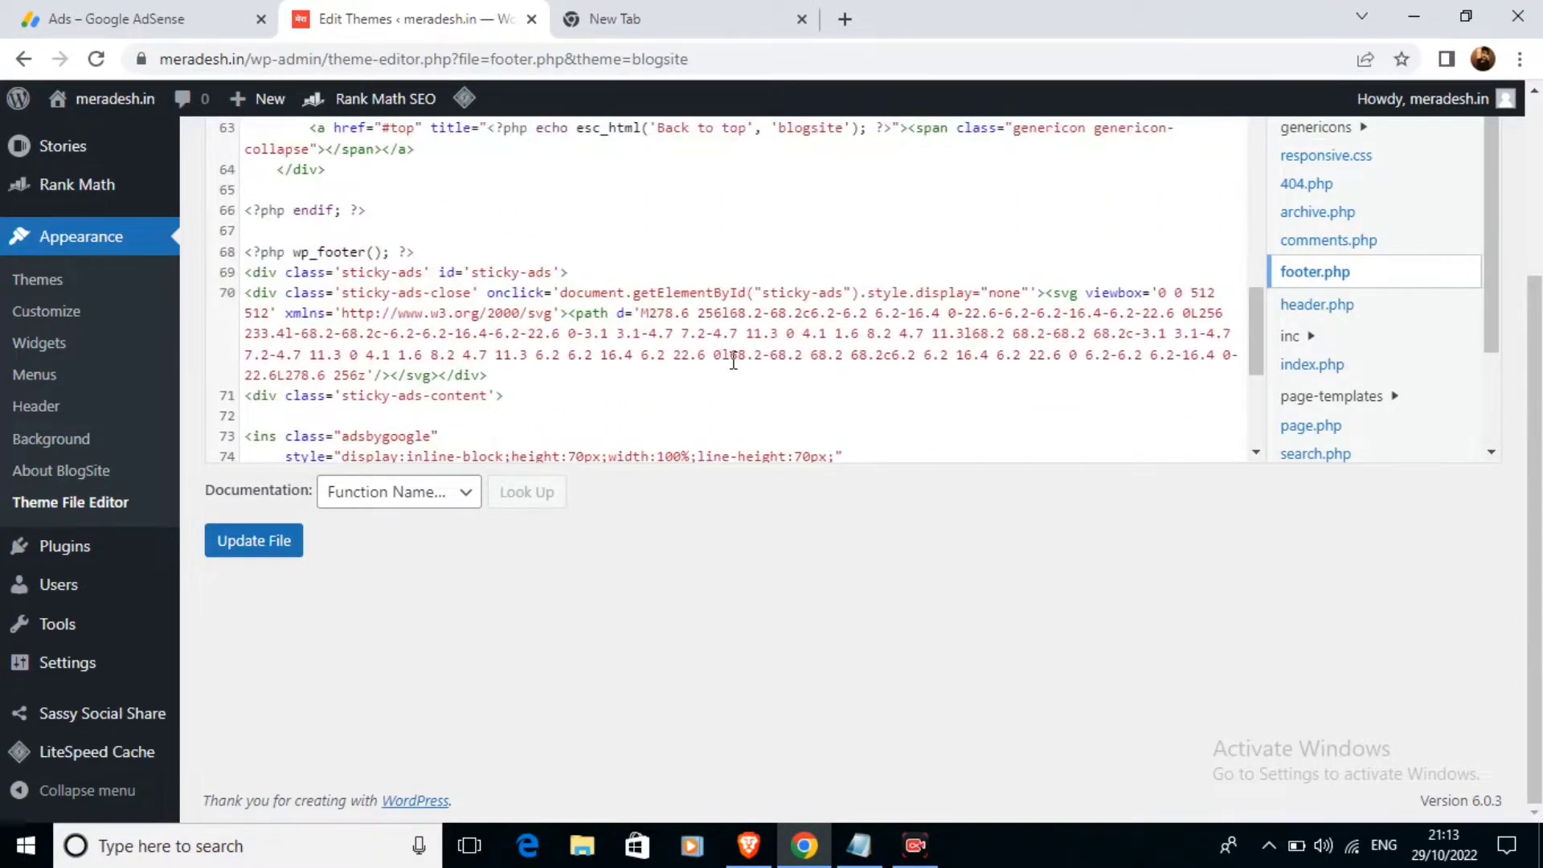
scroll(728, 361, "down", 4)
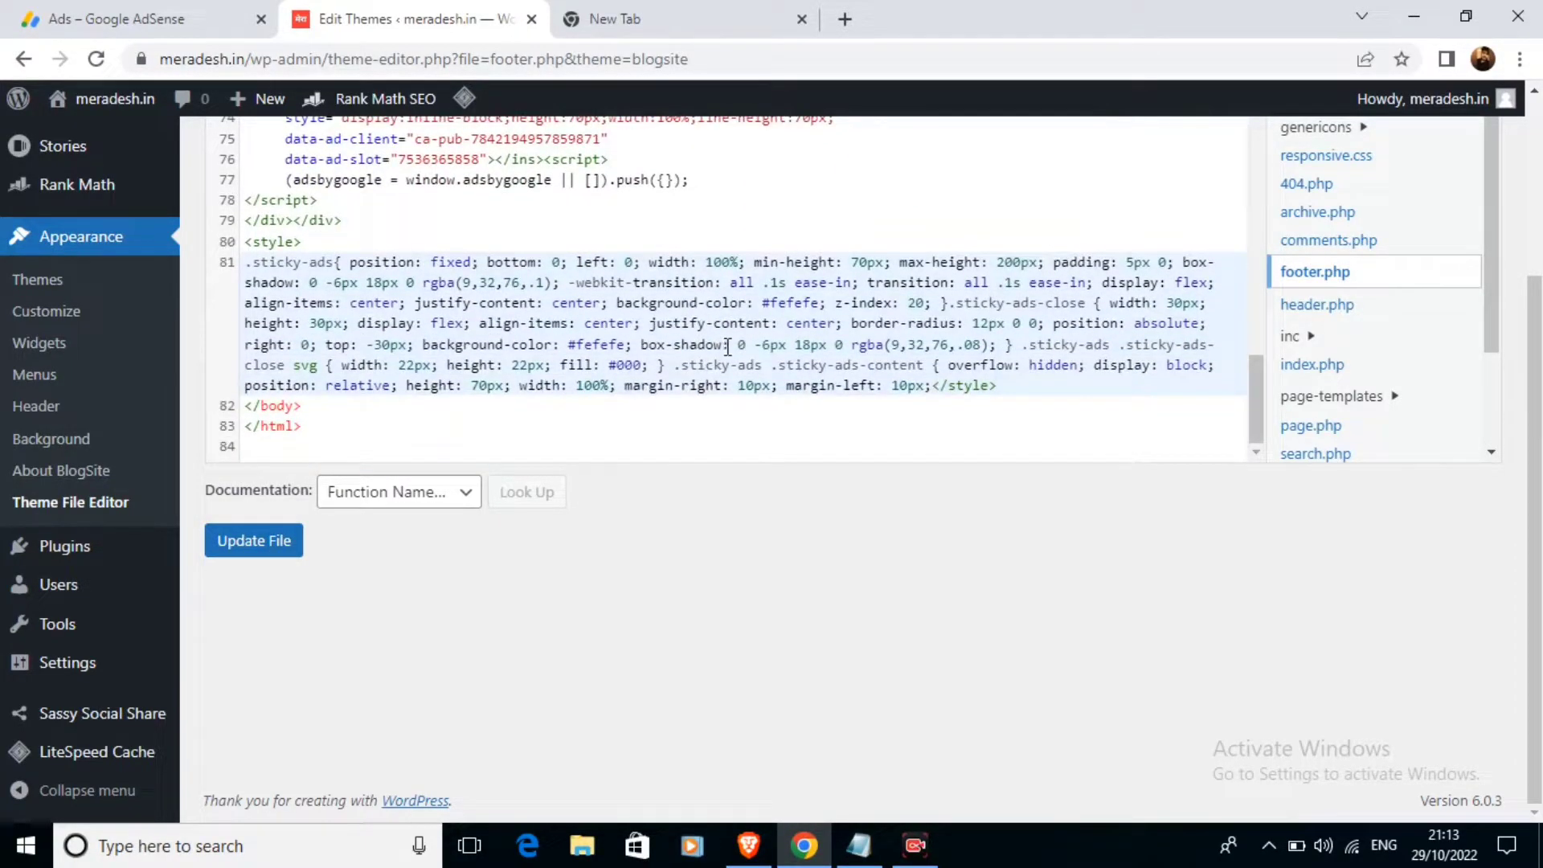
left_click(274, 548)
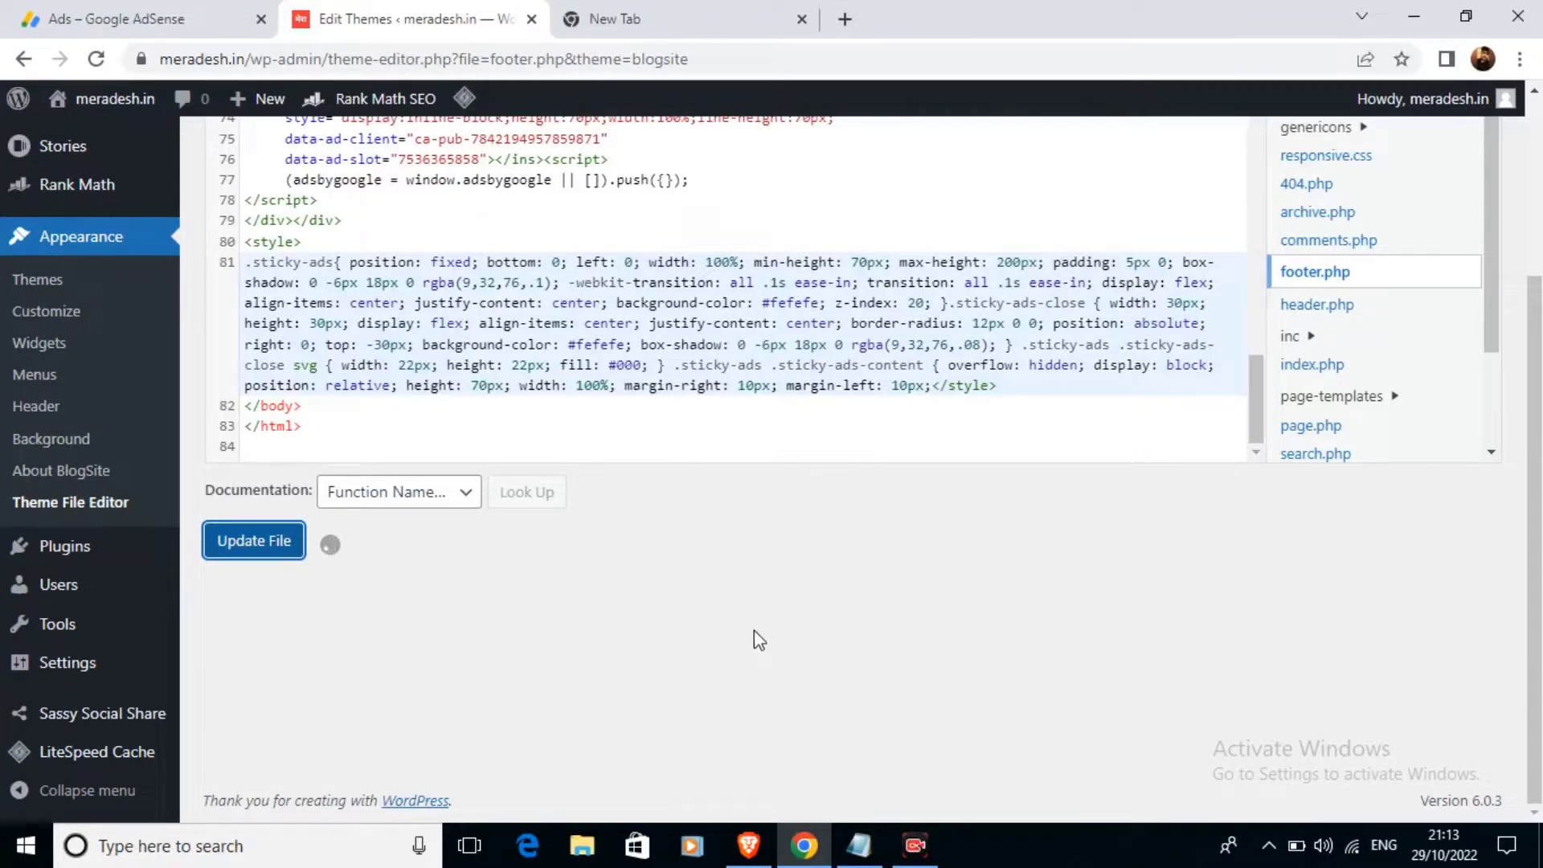
scroll(776, 597, "up", 10)
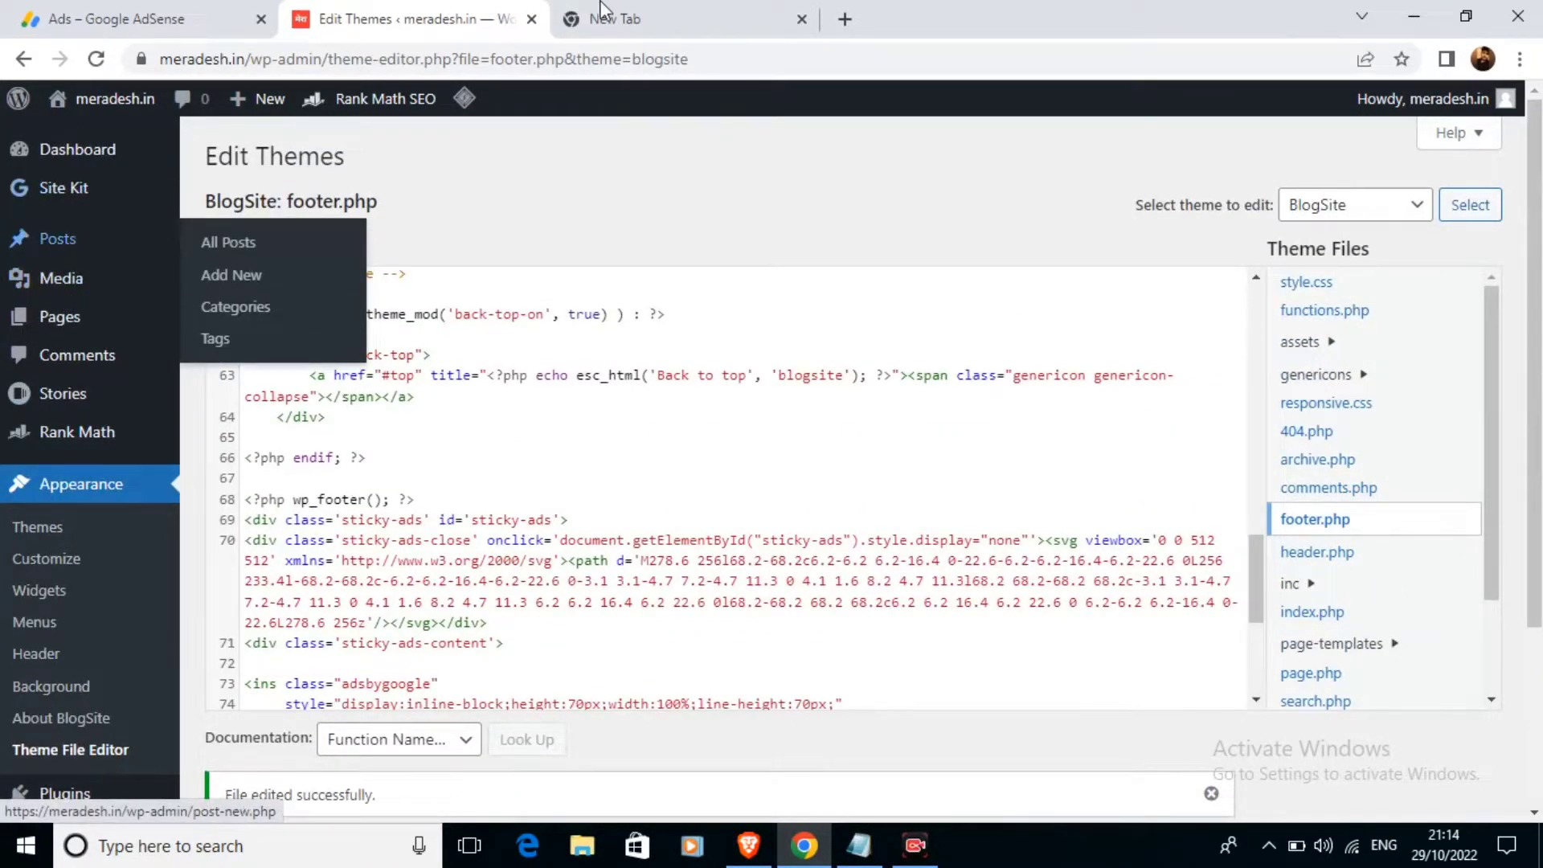
Load meradesh.in in a new desktop tab and scroll to check the ad pinned at the bottom.
left_click(669, 18)
left_click(679, 61)
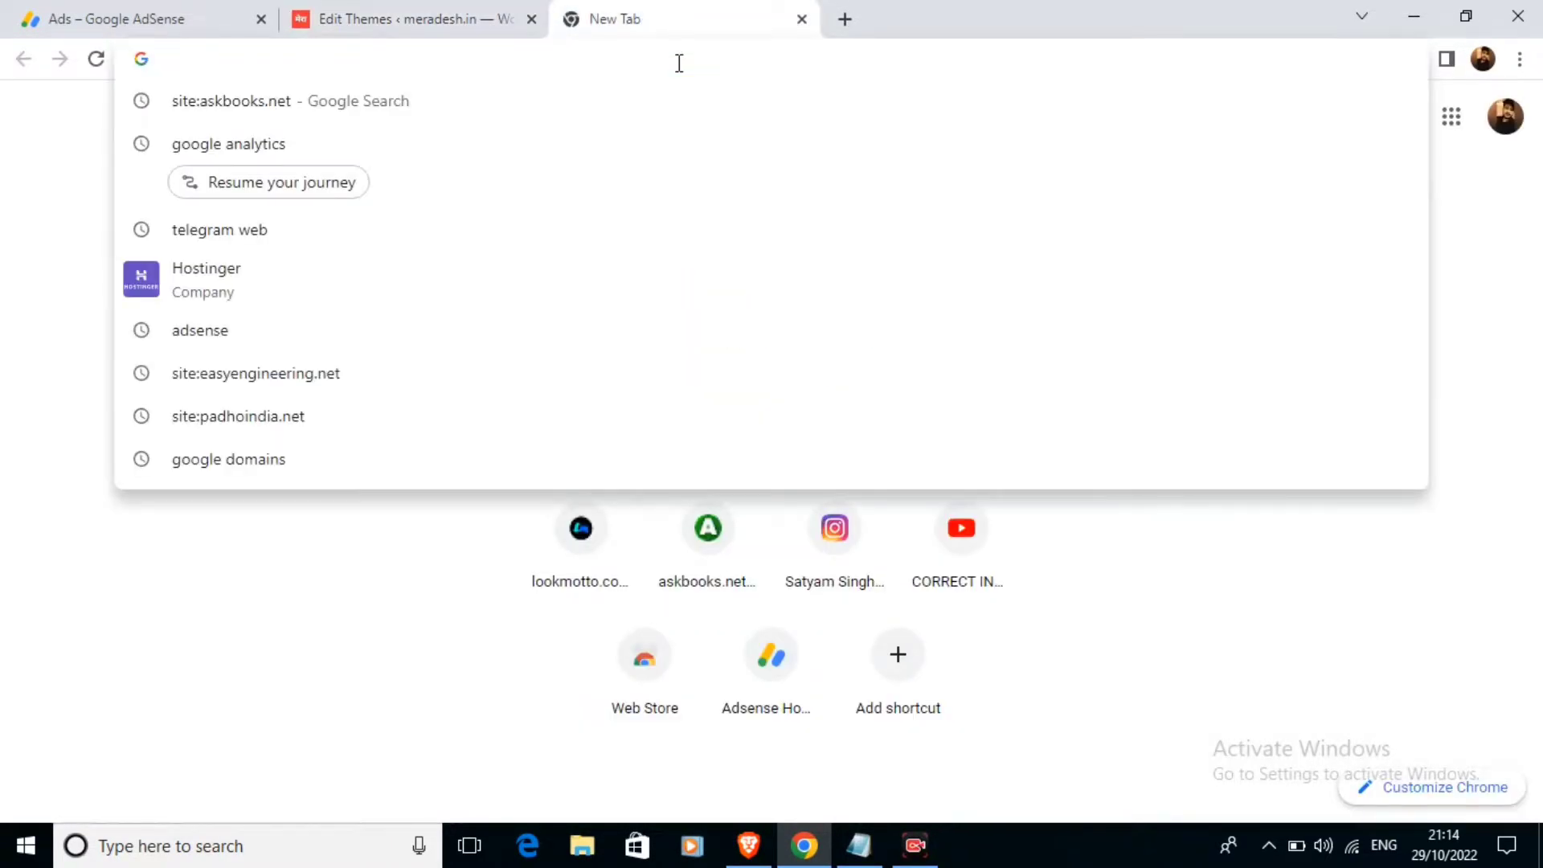
type("MERA")
key("Right")
key("Return")
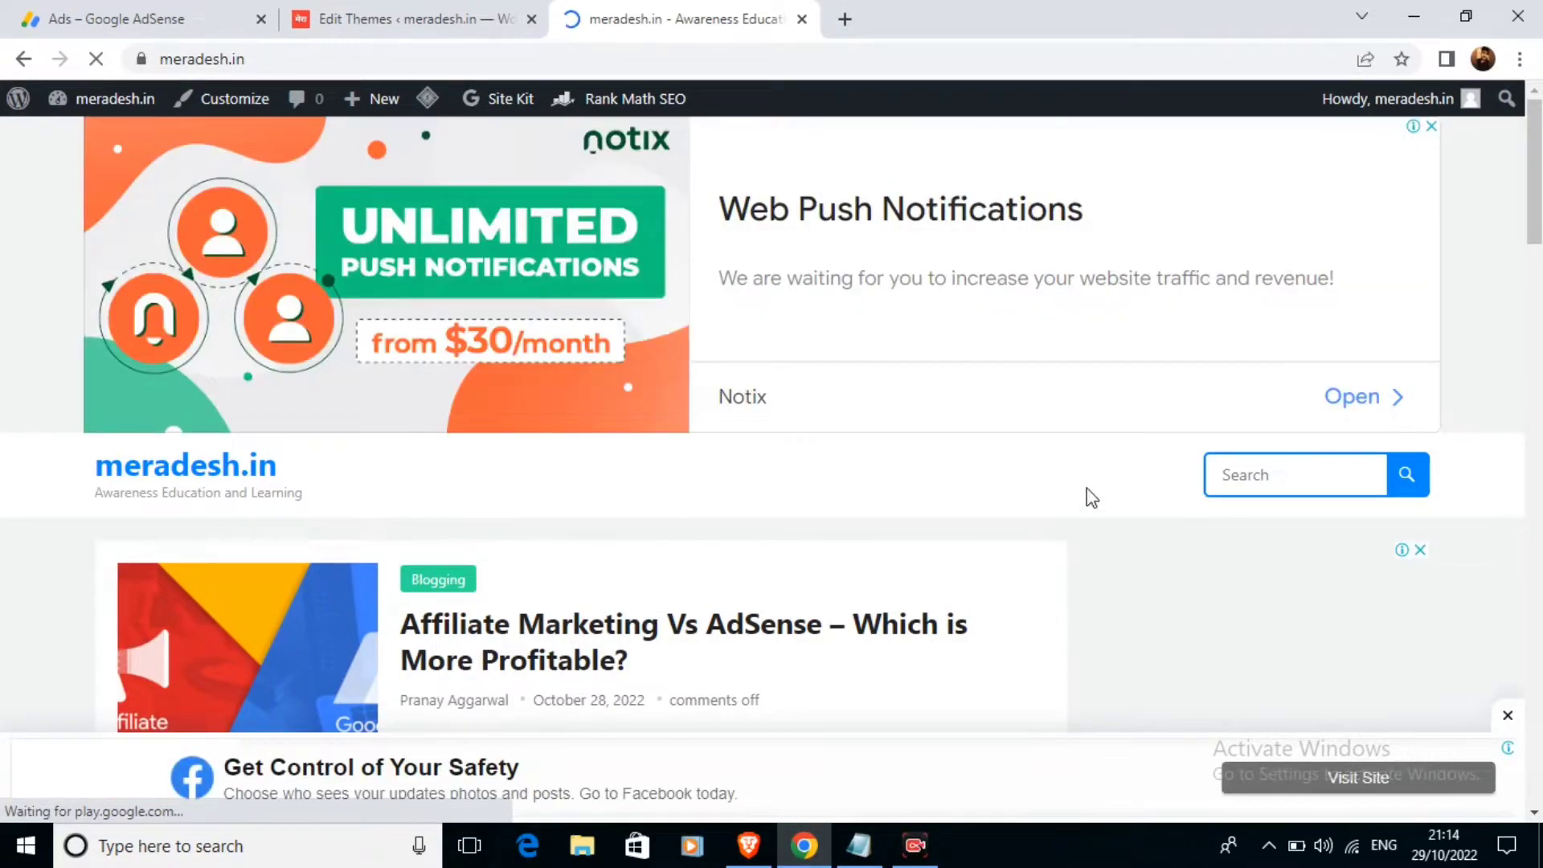
scroll(1084, 489, "down", 3)
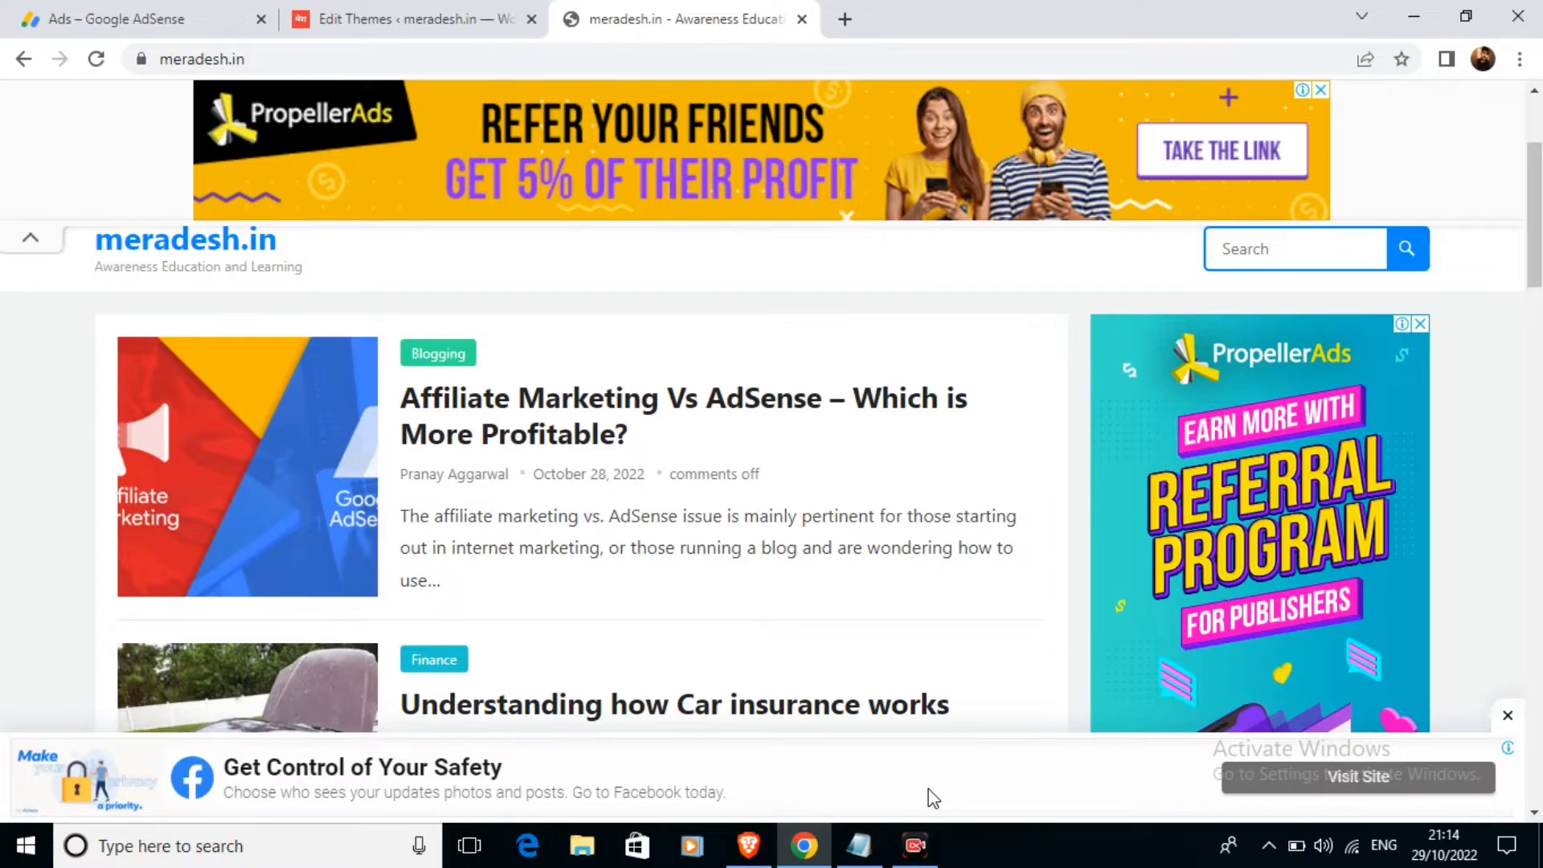
left_click(441, 13)
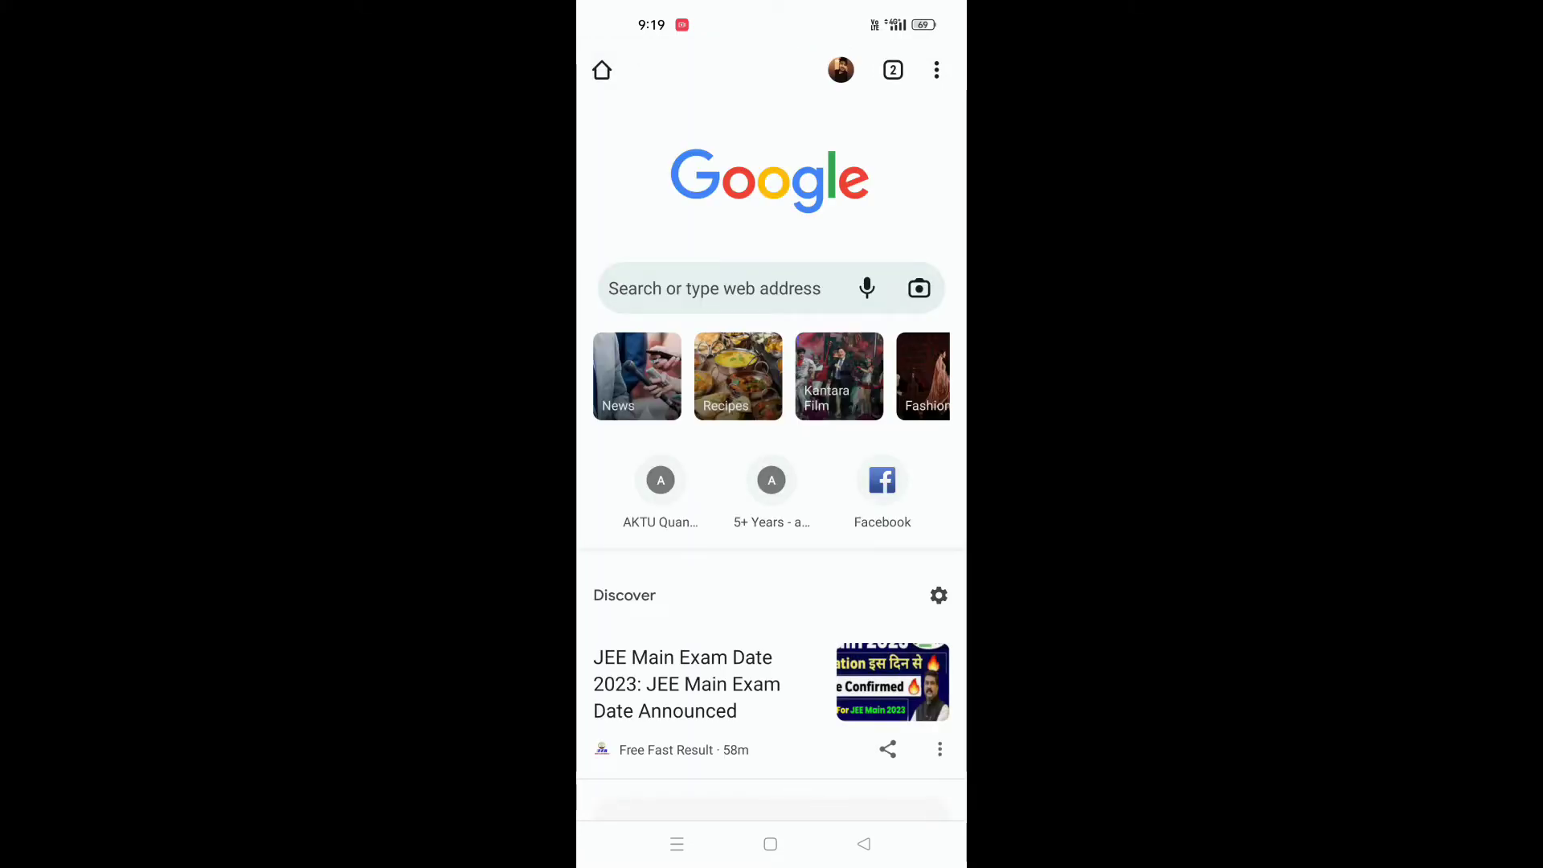
Load meradesh.in in phone Chrome and scroll to confirm the ad stays fixed at the bottom.
left_click(696, 287)
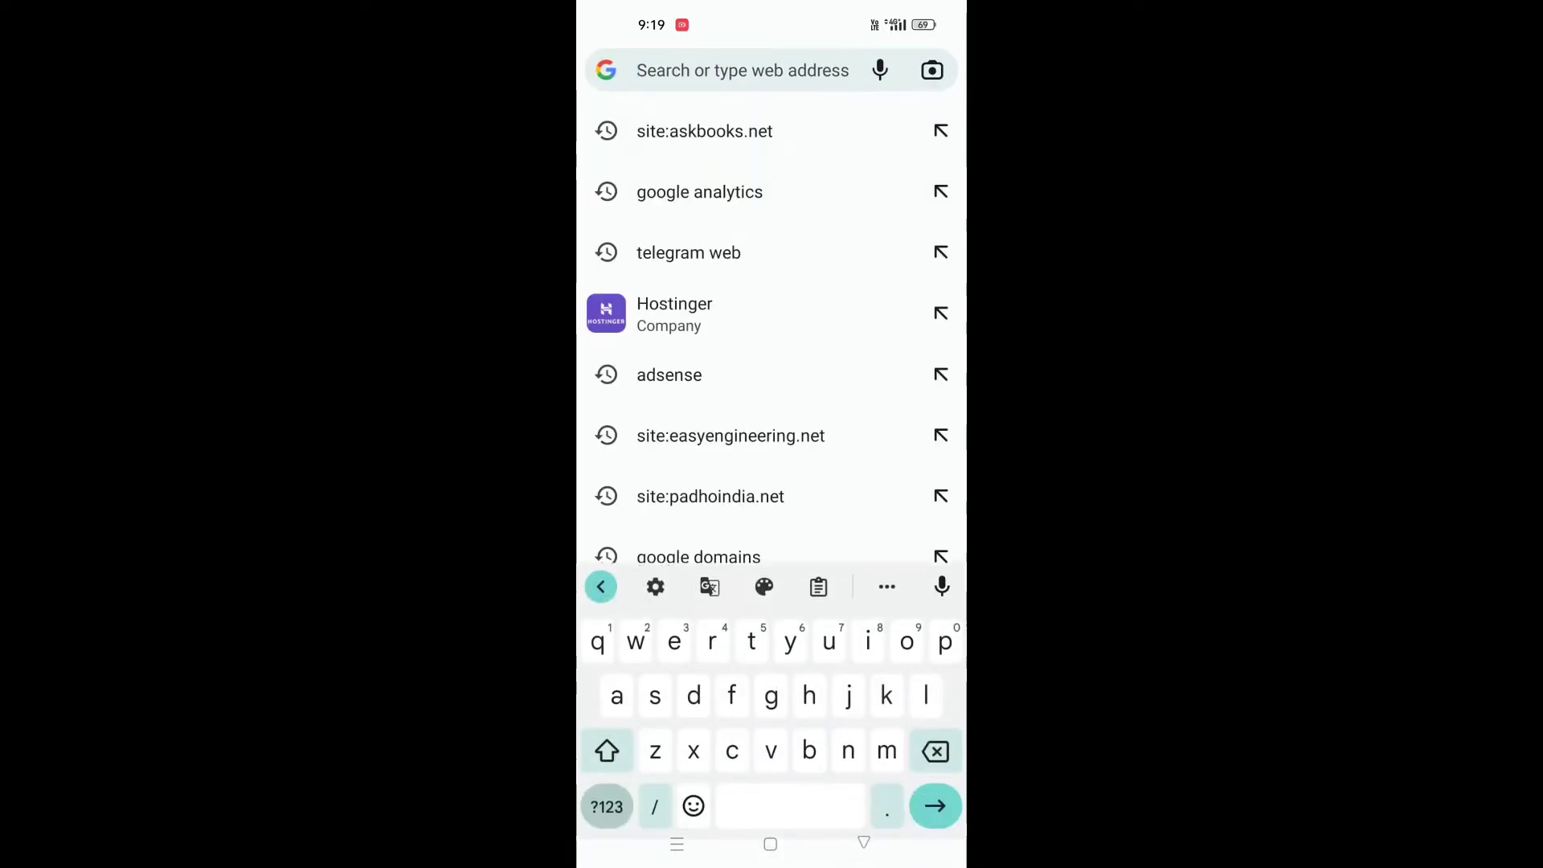
type("mera")
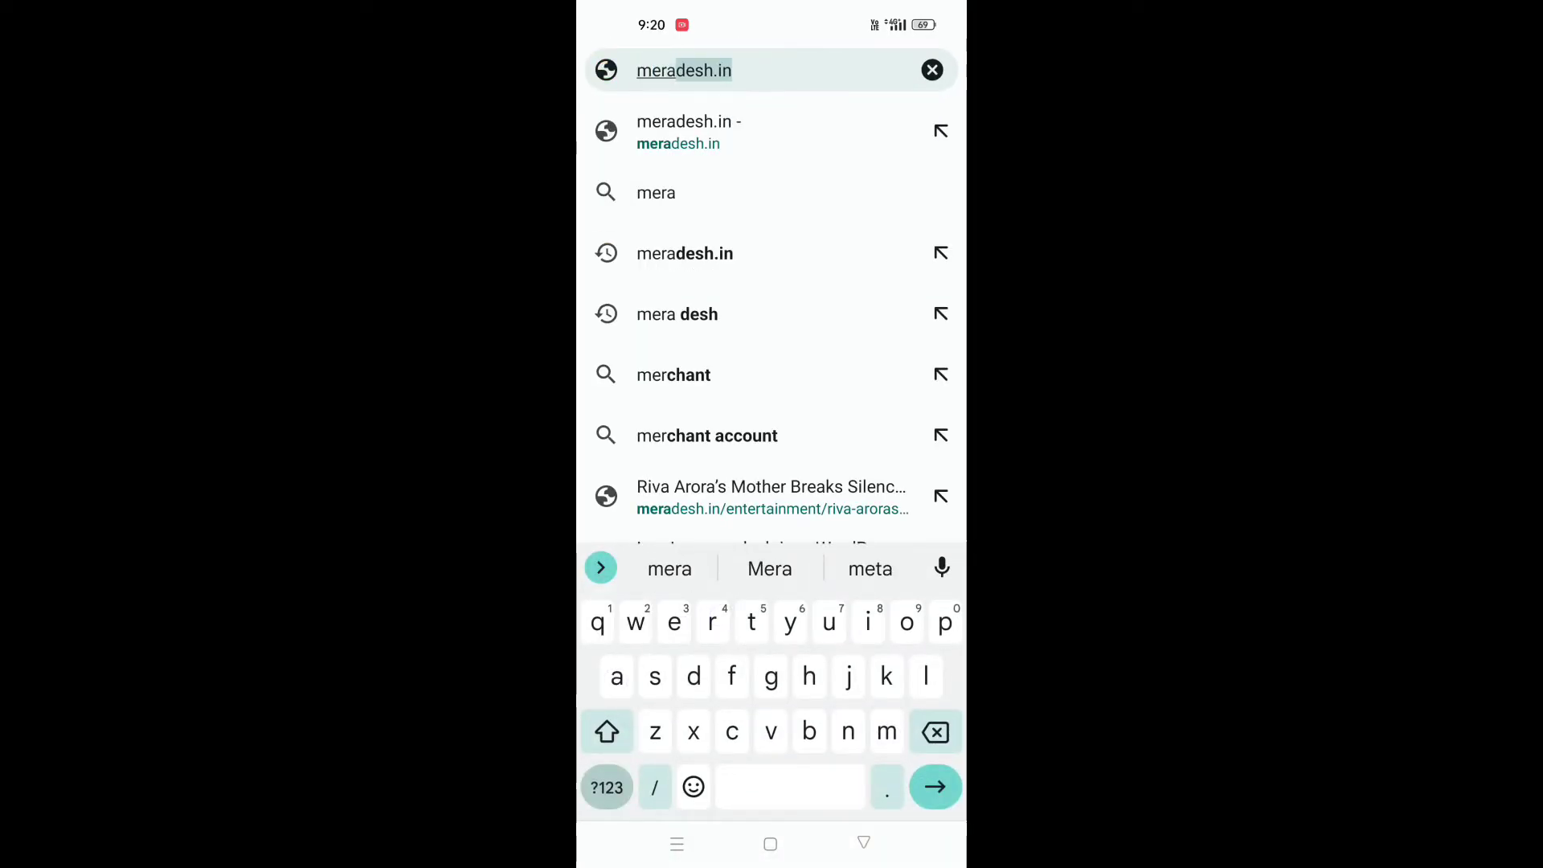
key("Return")
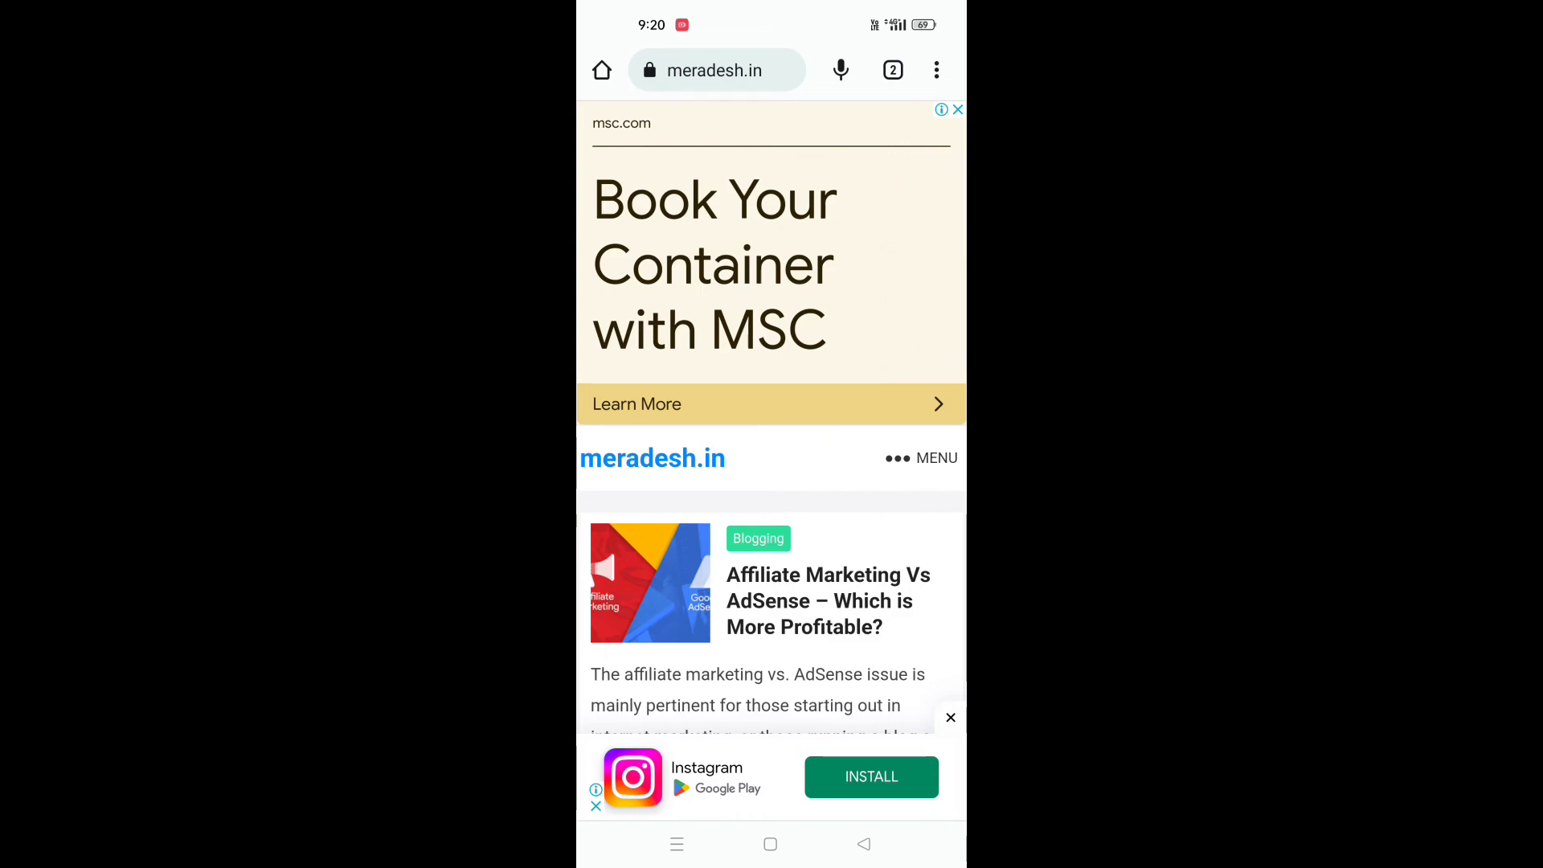
left_click_drag(762, 625, 753, 88)
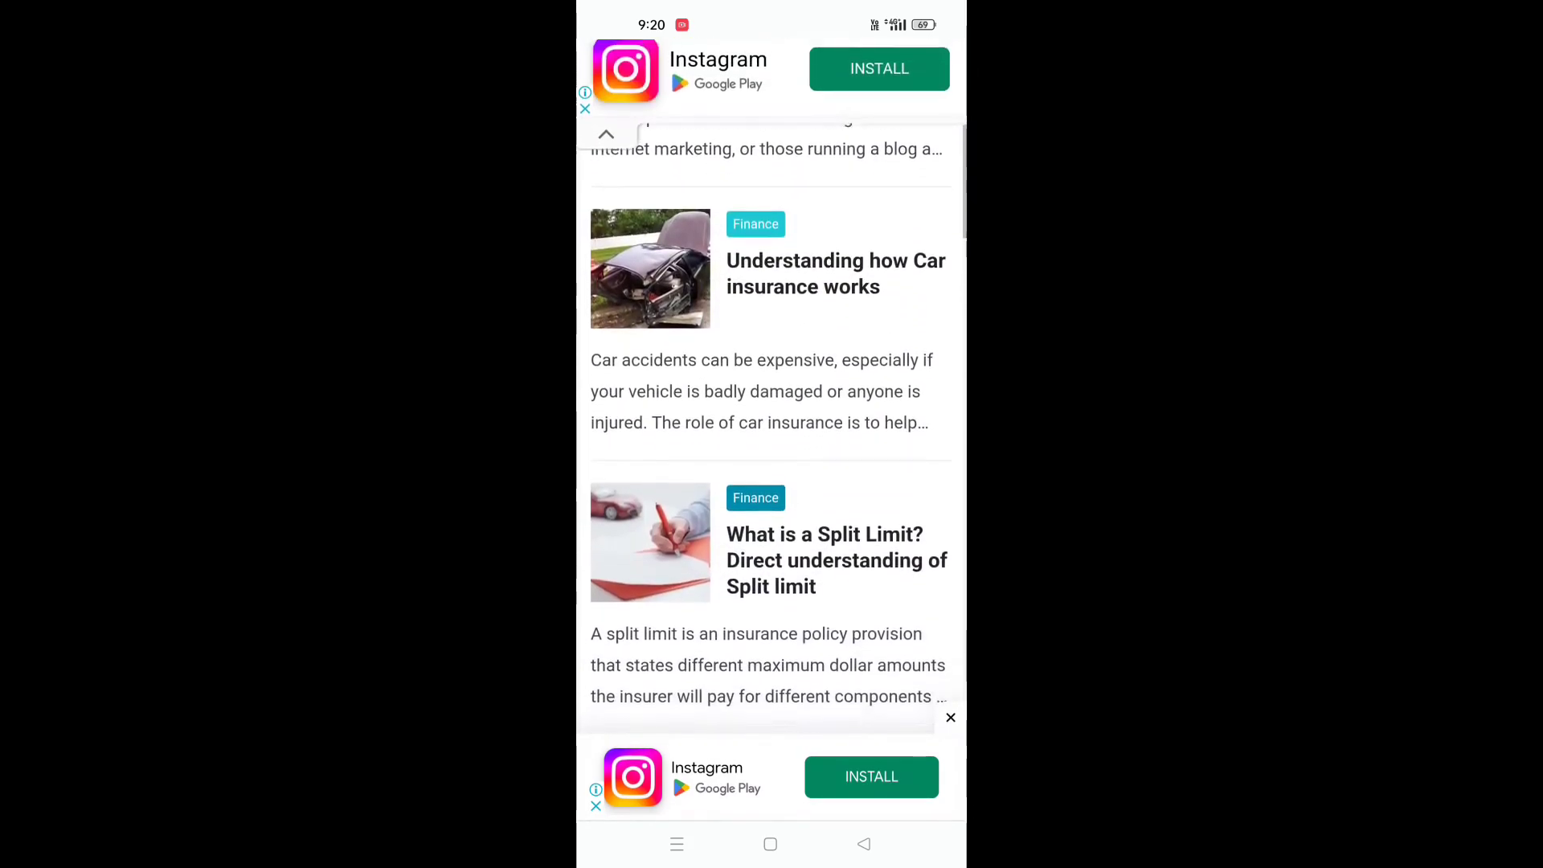